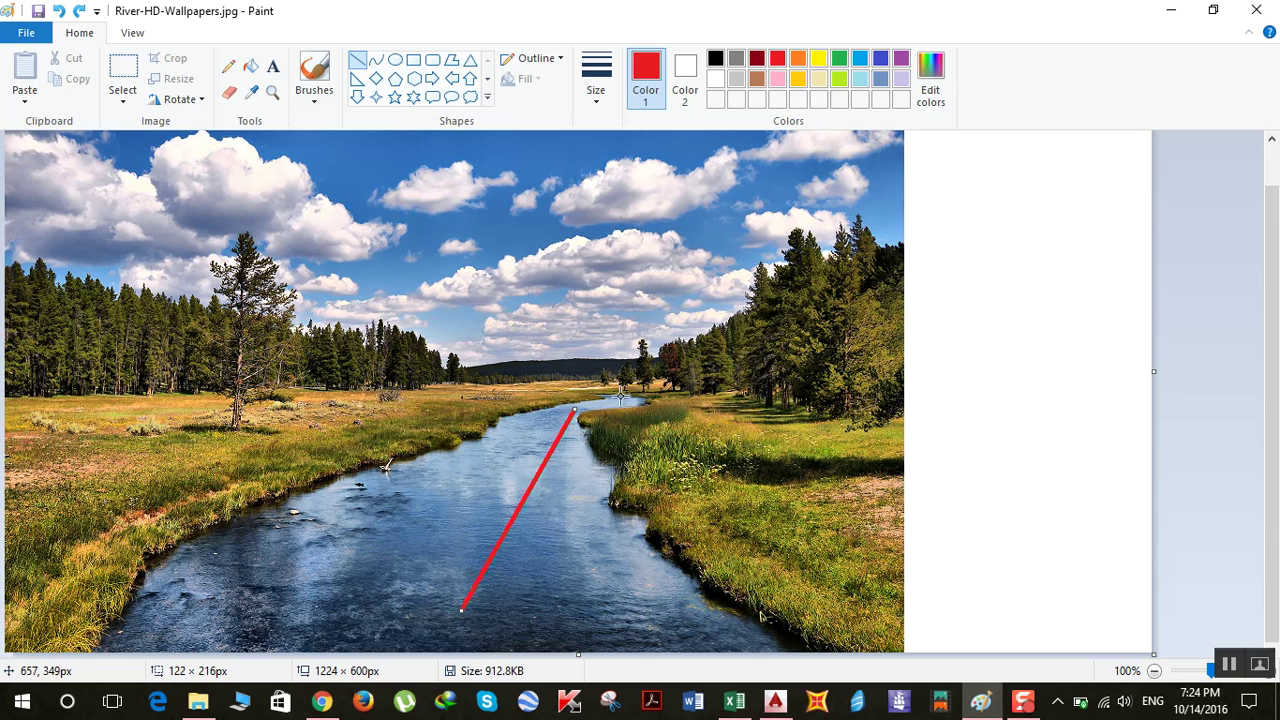
Step: Undo the slanted line and arrow, then draw a straight red line across the river
left_click(431, 79)
left_click_drag(368, 475, 416, 540)
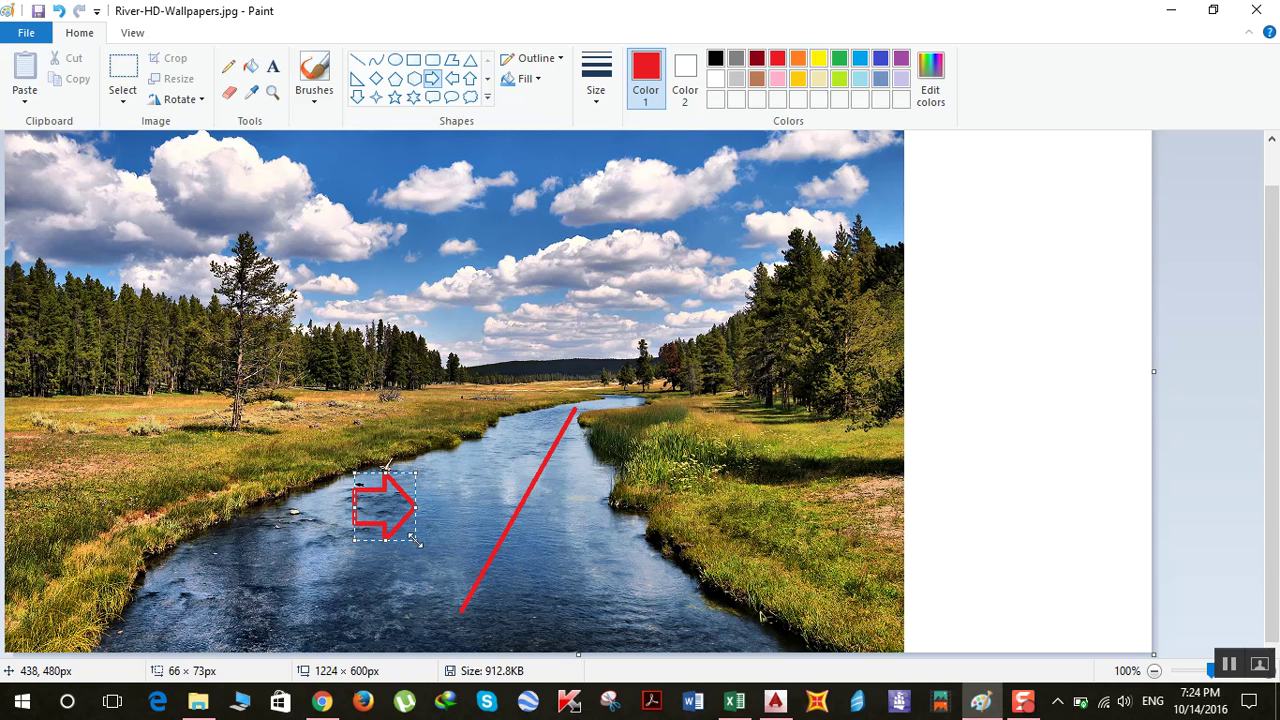
key("ctrl+z")
key("ctrl+z")
left_click(357, 60)
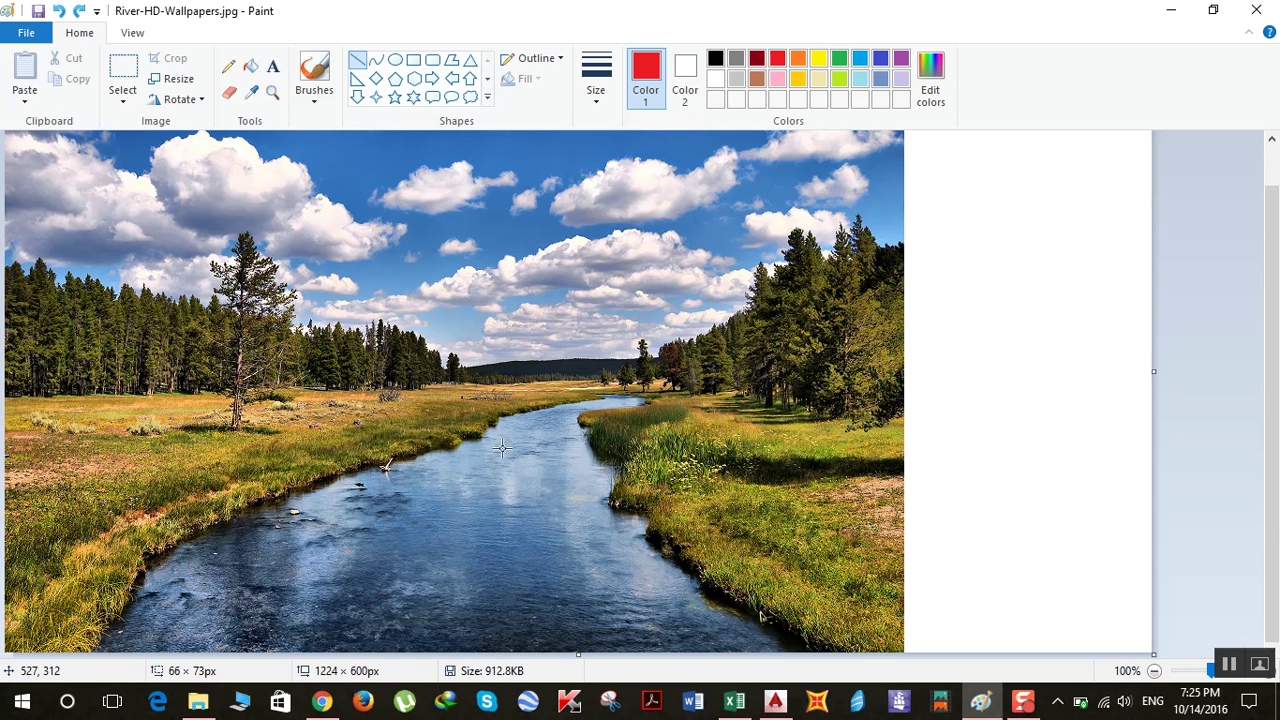
left_click_drag(221, 534, 648, 523)
Step: Add a red down arrow above the line and minimize Paint
left_click(359, 96)
left_click_drag(441, 477, 479, 514)
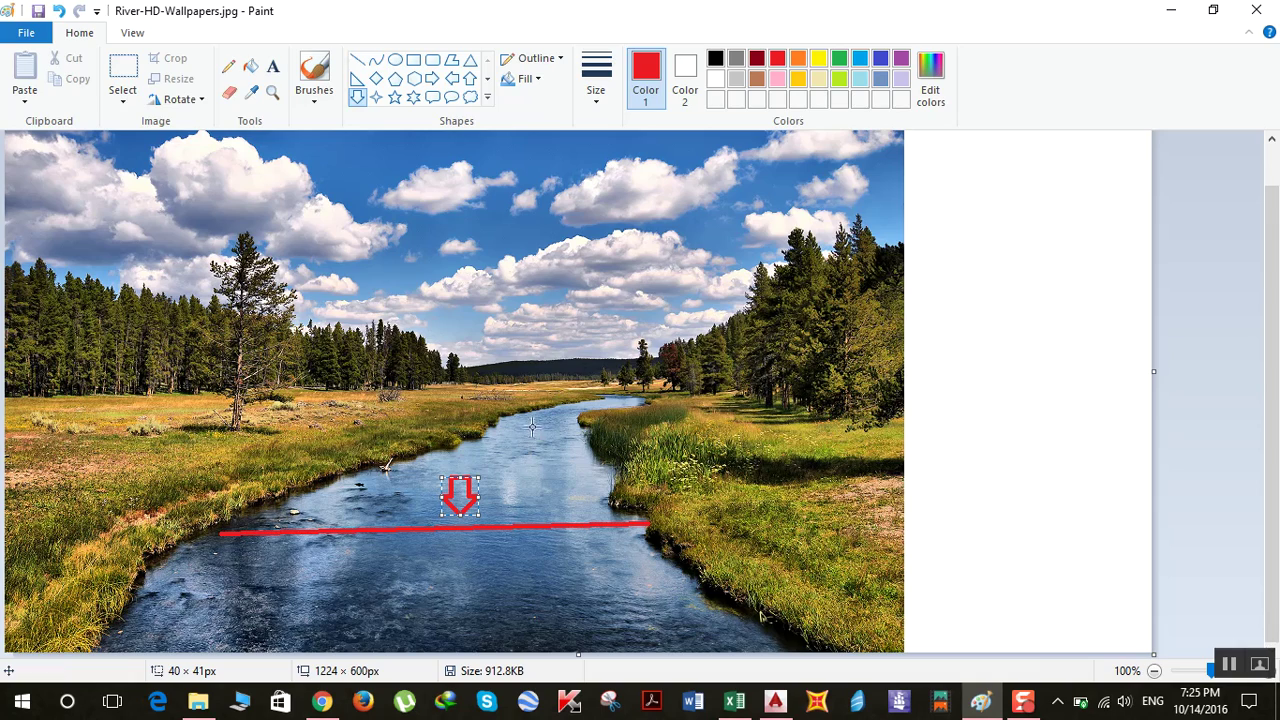
left_click(1170, 12)
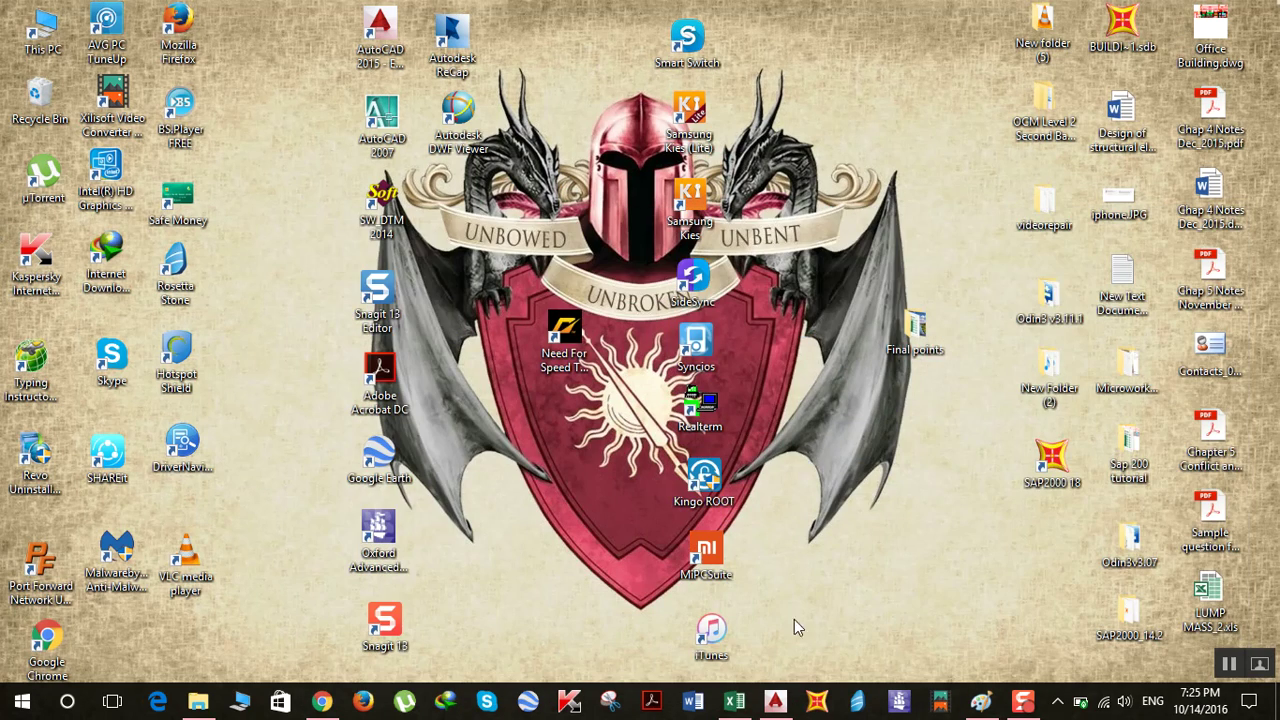
Step: Accept Drawing5's units unchanged: decimal lengths at 0.0000 precision and decimal degrees
left_click(775, 700)
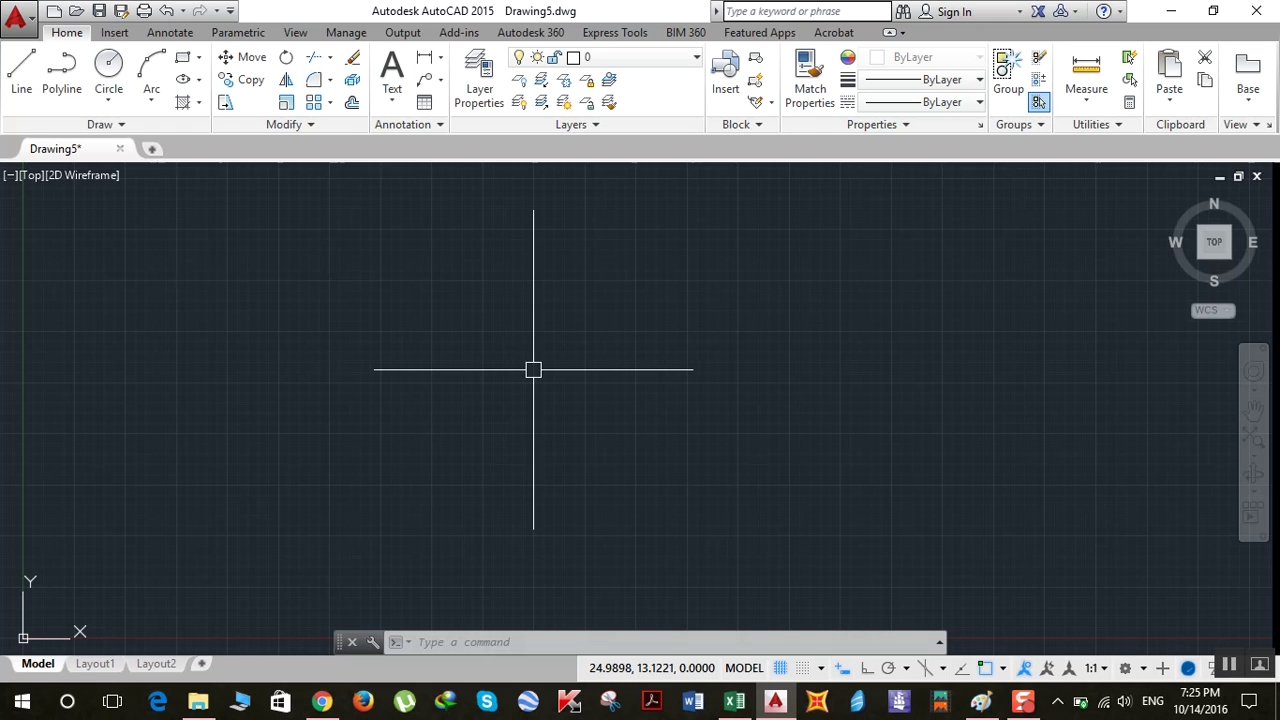
type("uni")
key("Return")
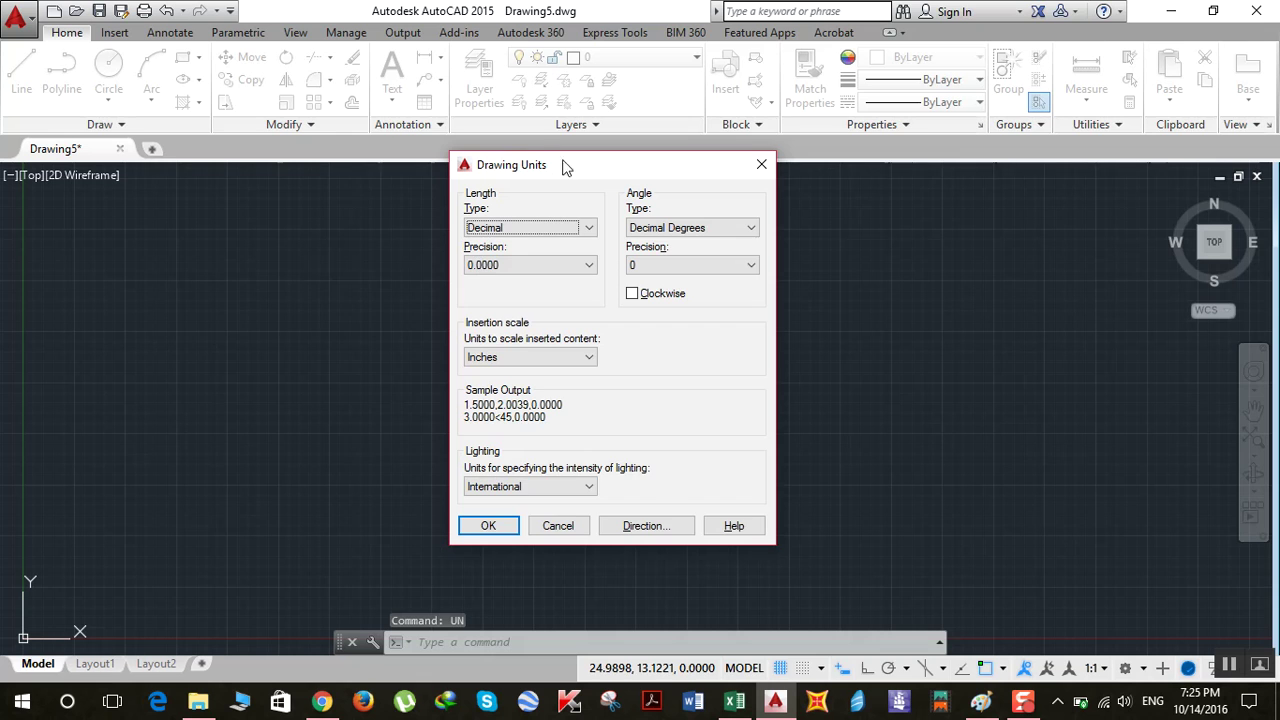
left_click_drag(565, 167, 472, 169)
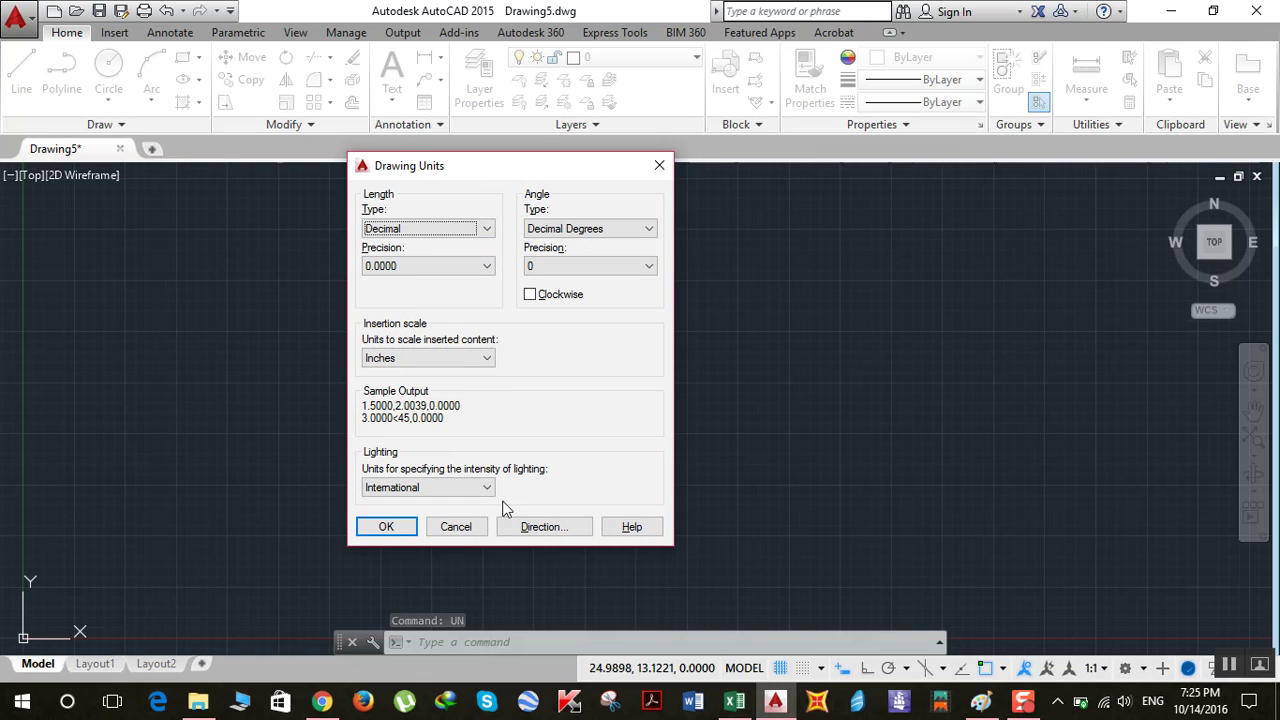
left_click(372, 527)
Step: Launch SW DTM 2014 from the desktop and bring bridge points final.xlsx to the front
left_click(1184, 12)
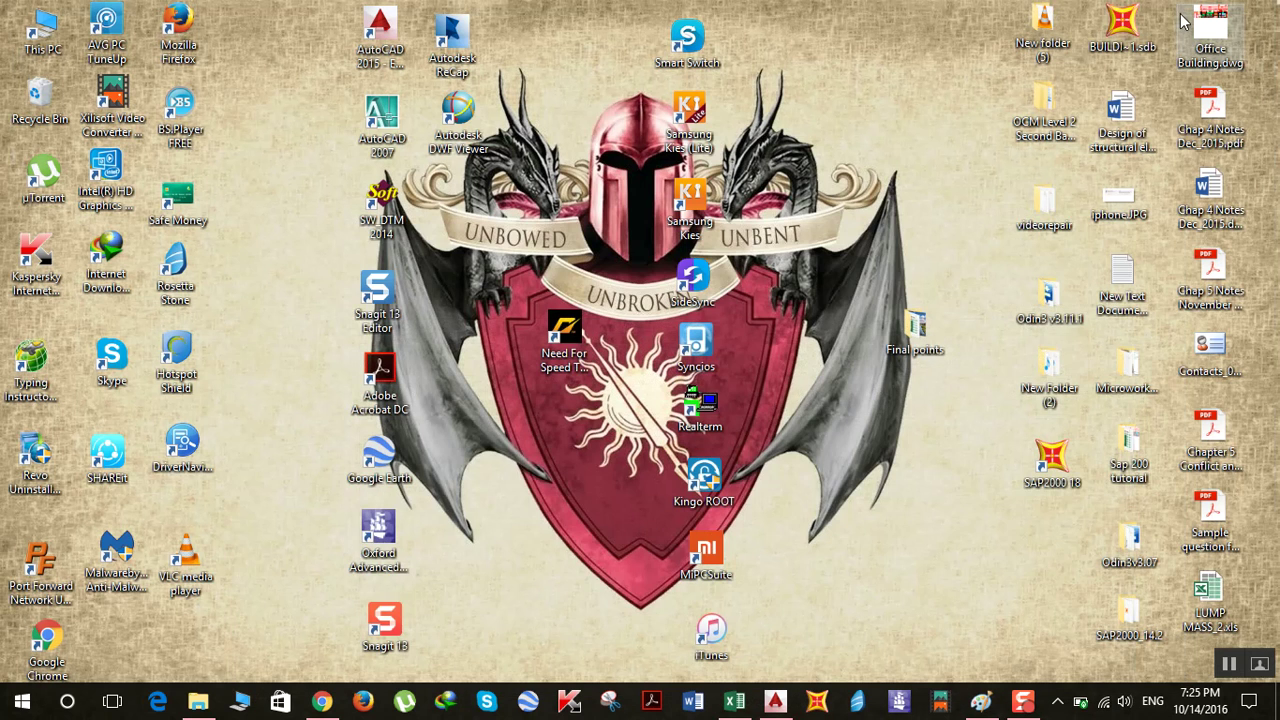
double_click(368, 215)
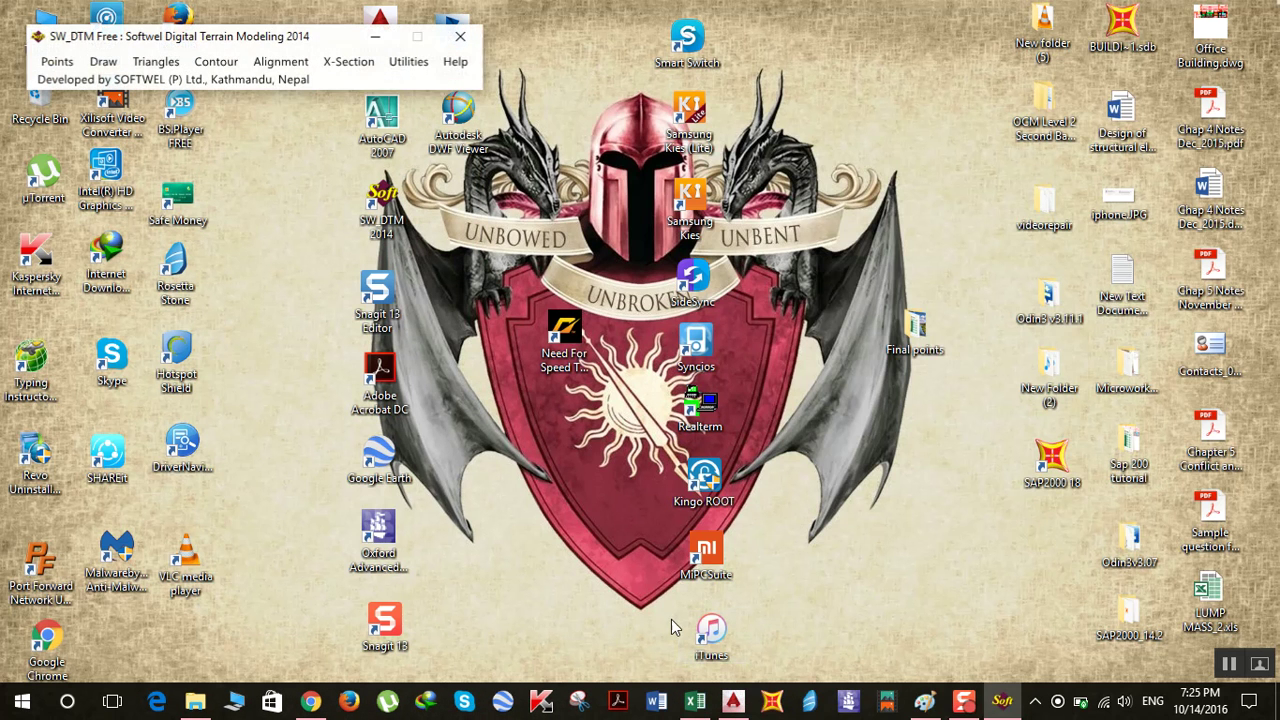
left_click_drag(781, 705, 748, 706)
left_click(710, 705)
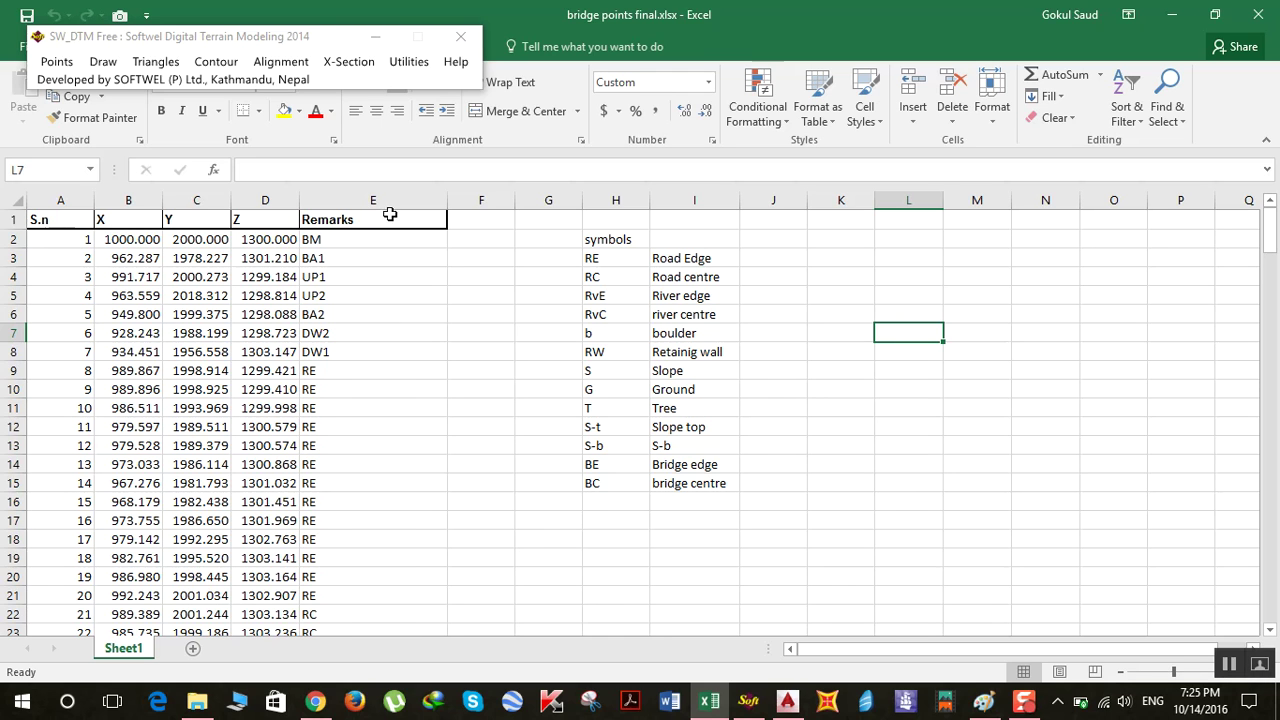
Step: Sort the whole survey table A to Z by the Remarks column
left_click(381, 200)
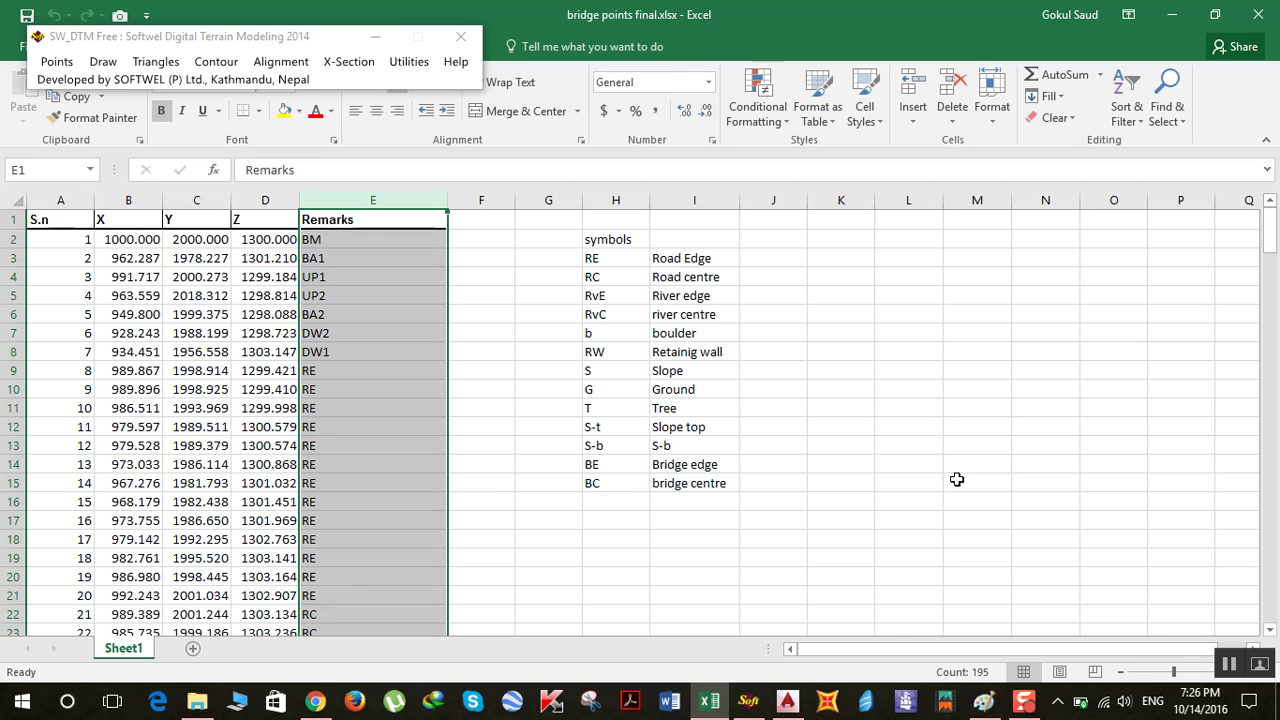
left_click(1140, 121)
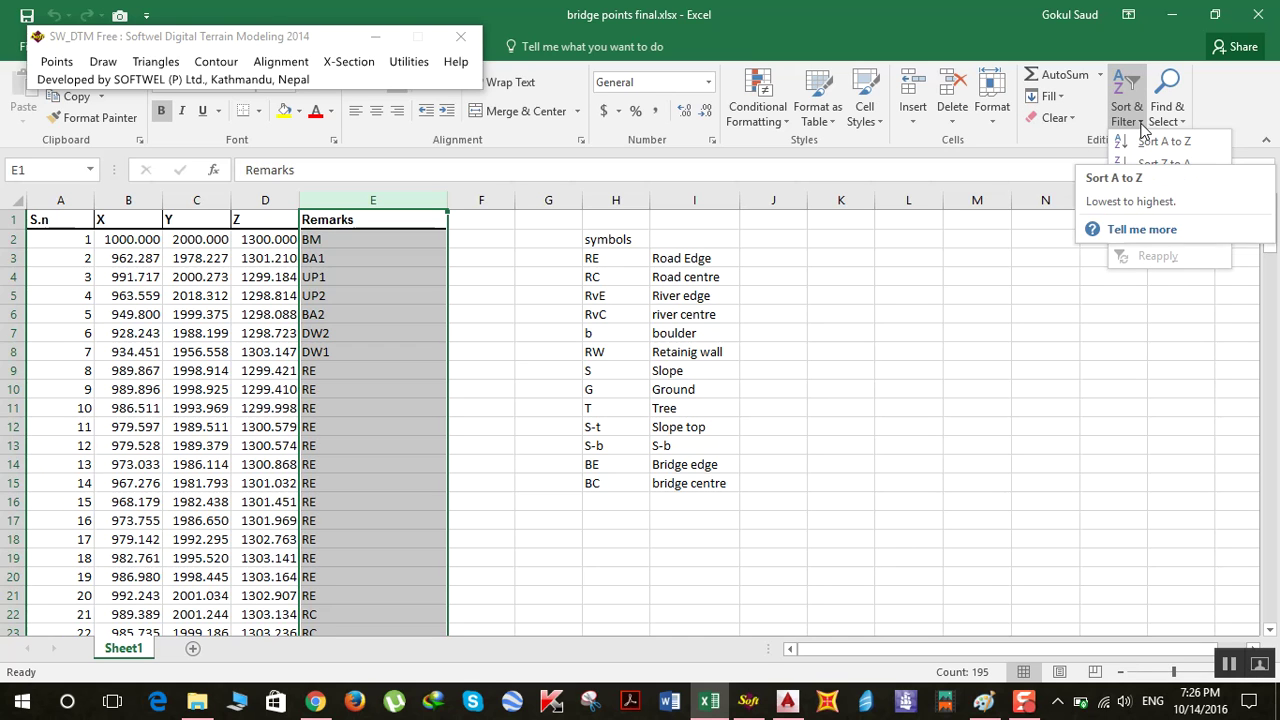
left_click(1155, 141)
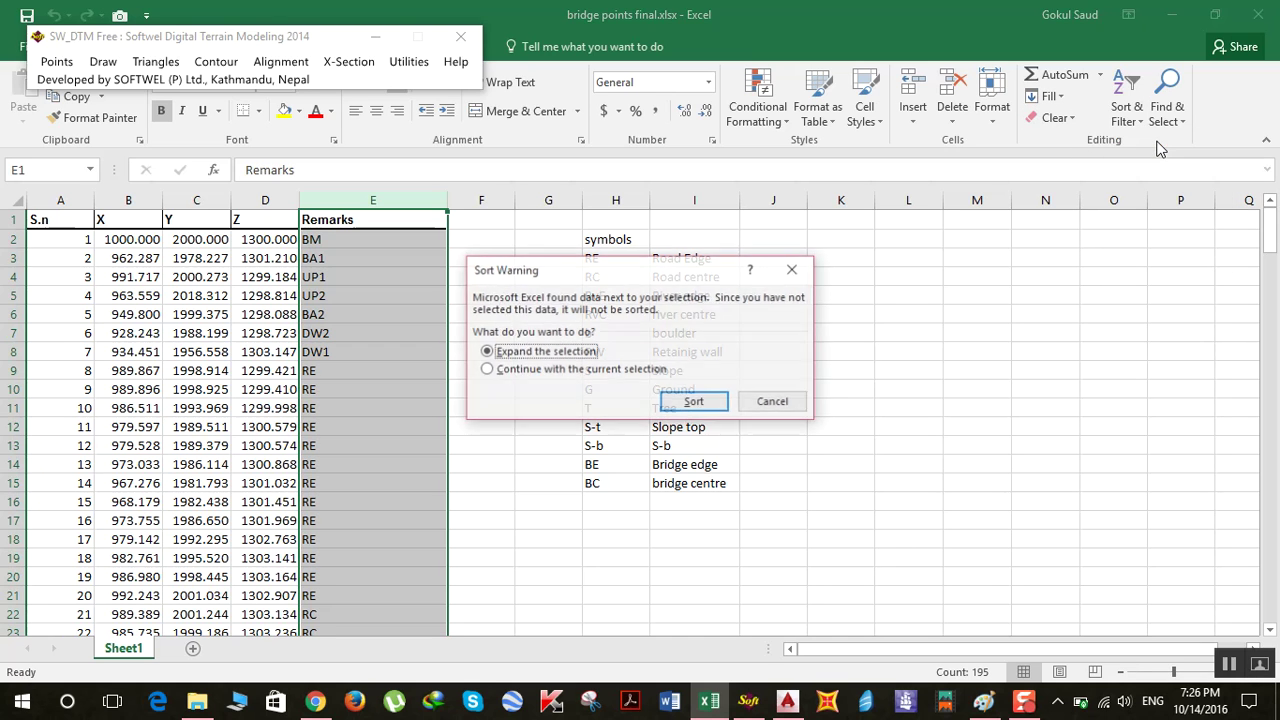
left_click(694, 402)
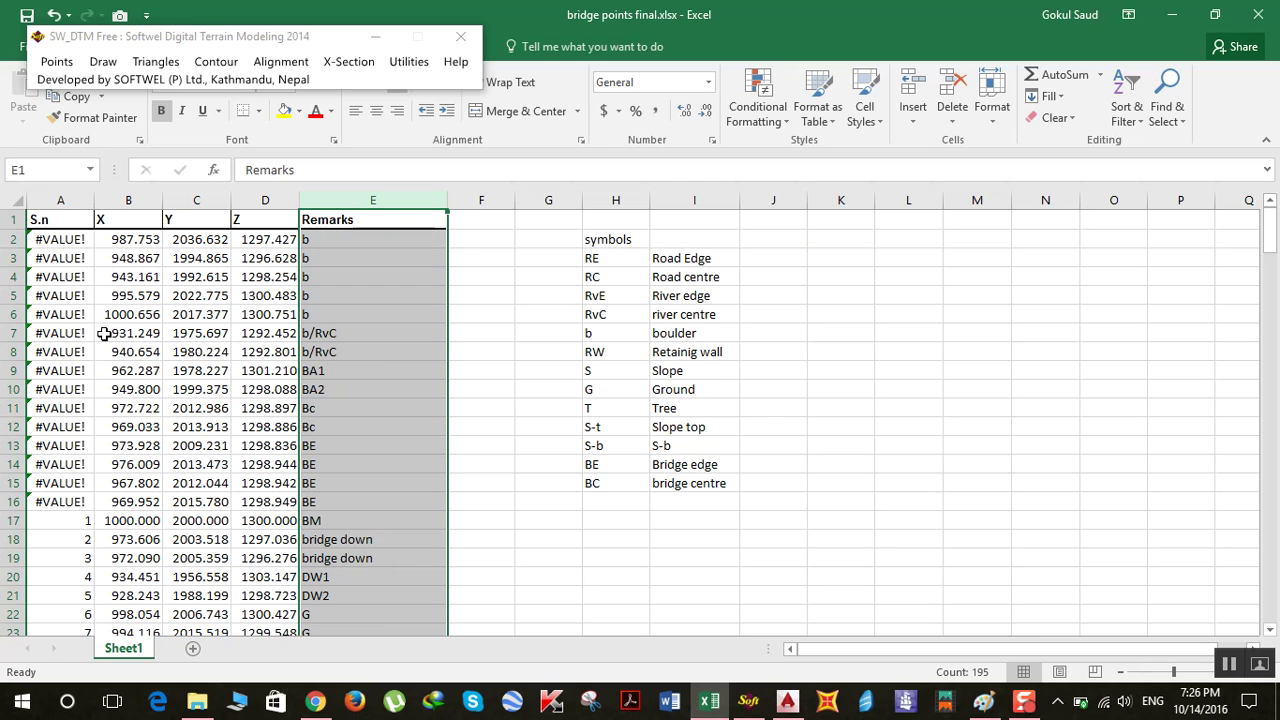
Step: Replace the S.n column with a fresh series numbering the points 1 to 194
left_click(62, 200)
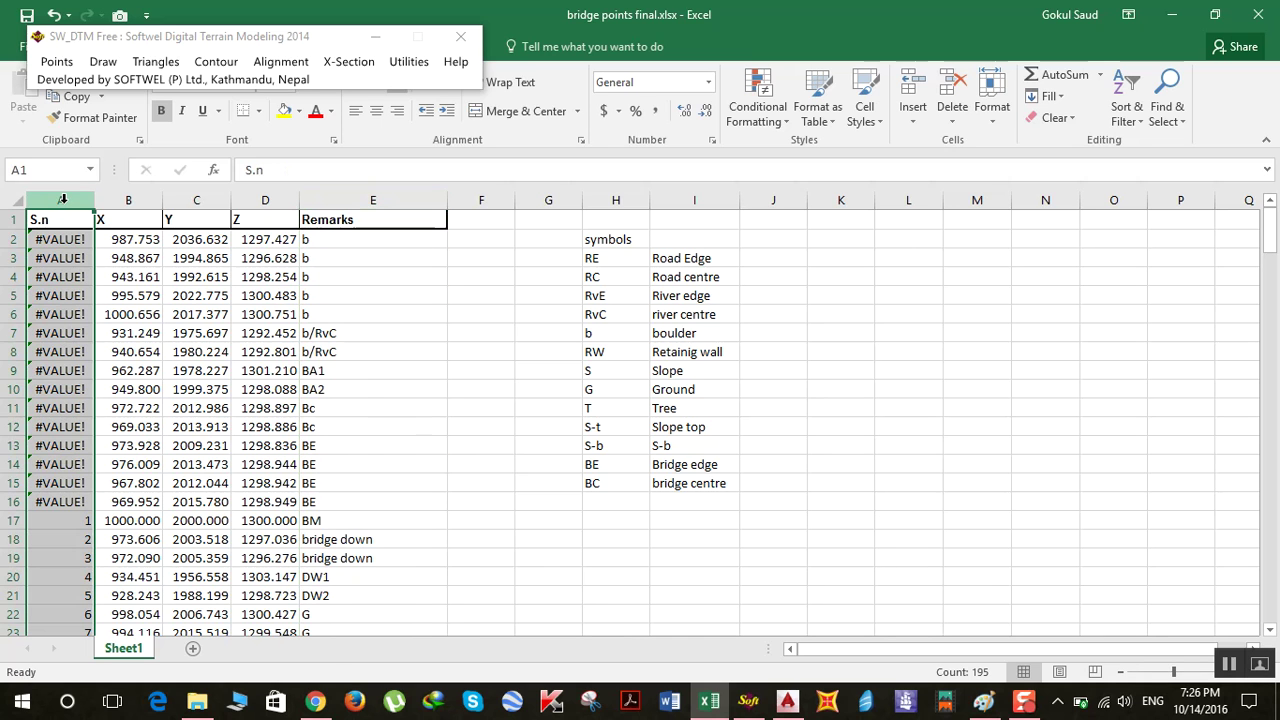
key("Delete")
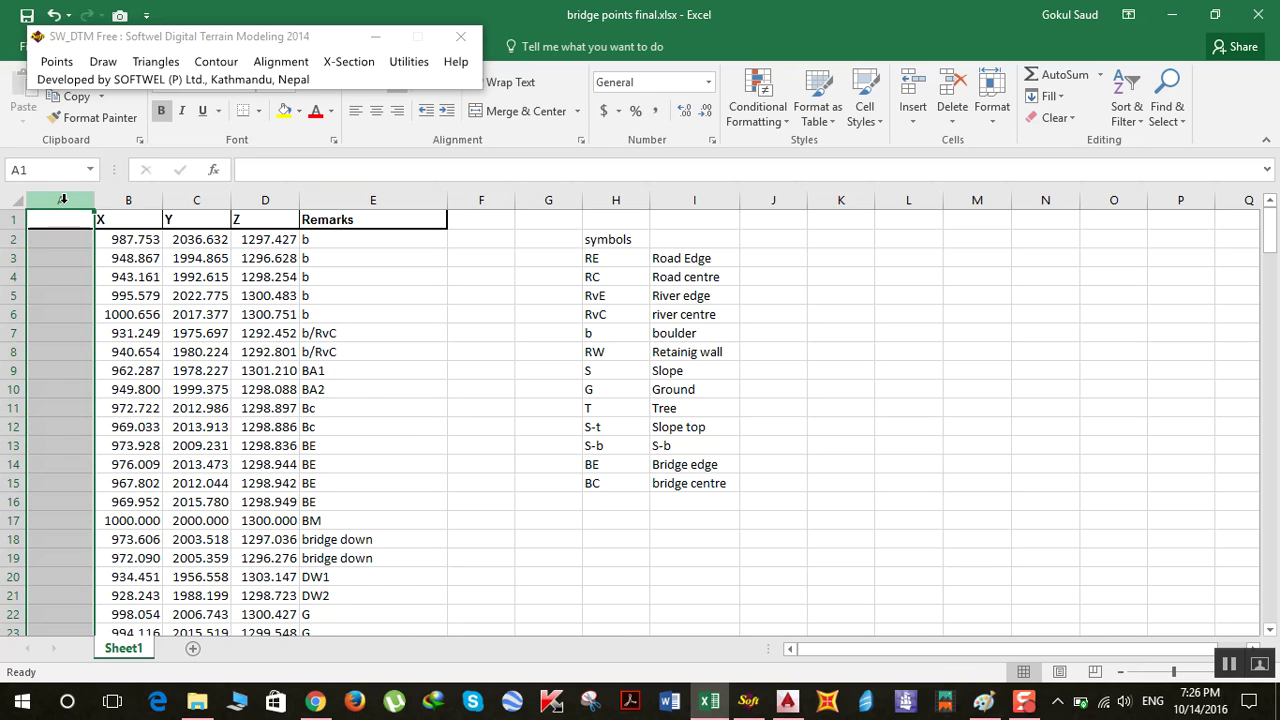
left_click(75, 241)
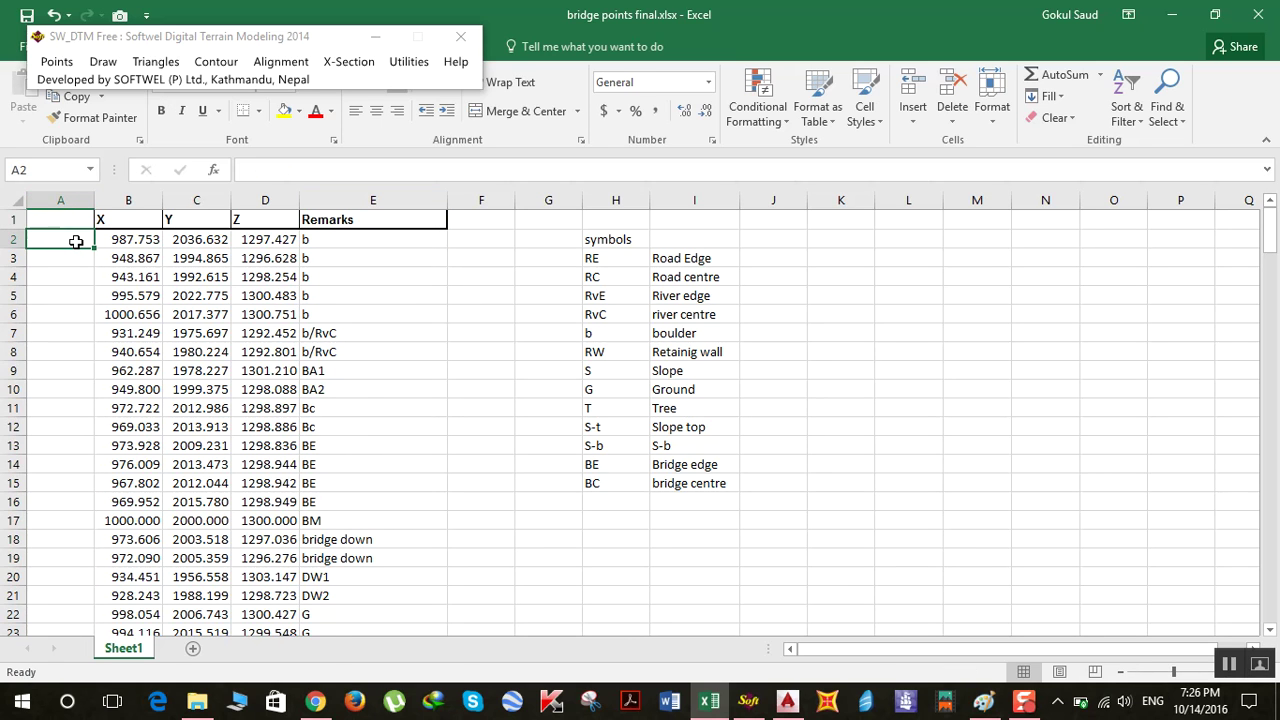
type("1")
key("Return")
type("2")
key("Return")
left_click_drag(53, 240, 77, 258)
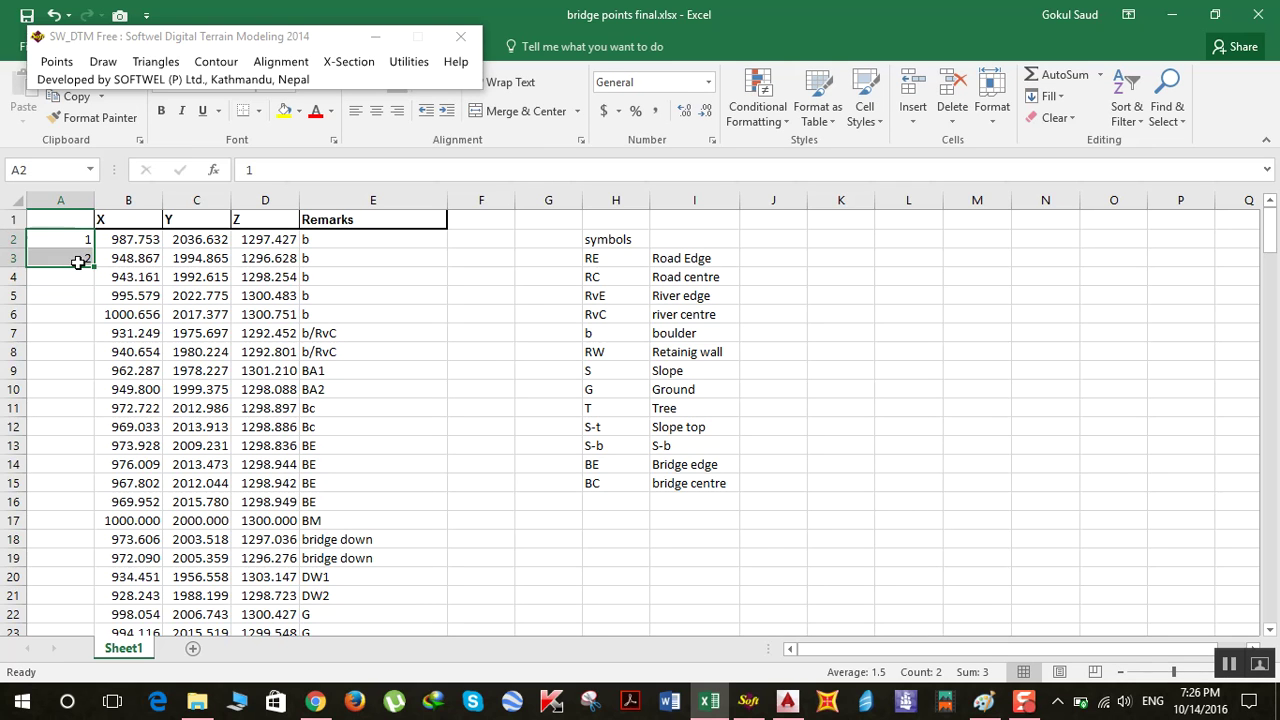
double_click(94, 267)
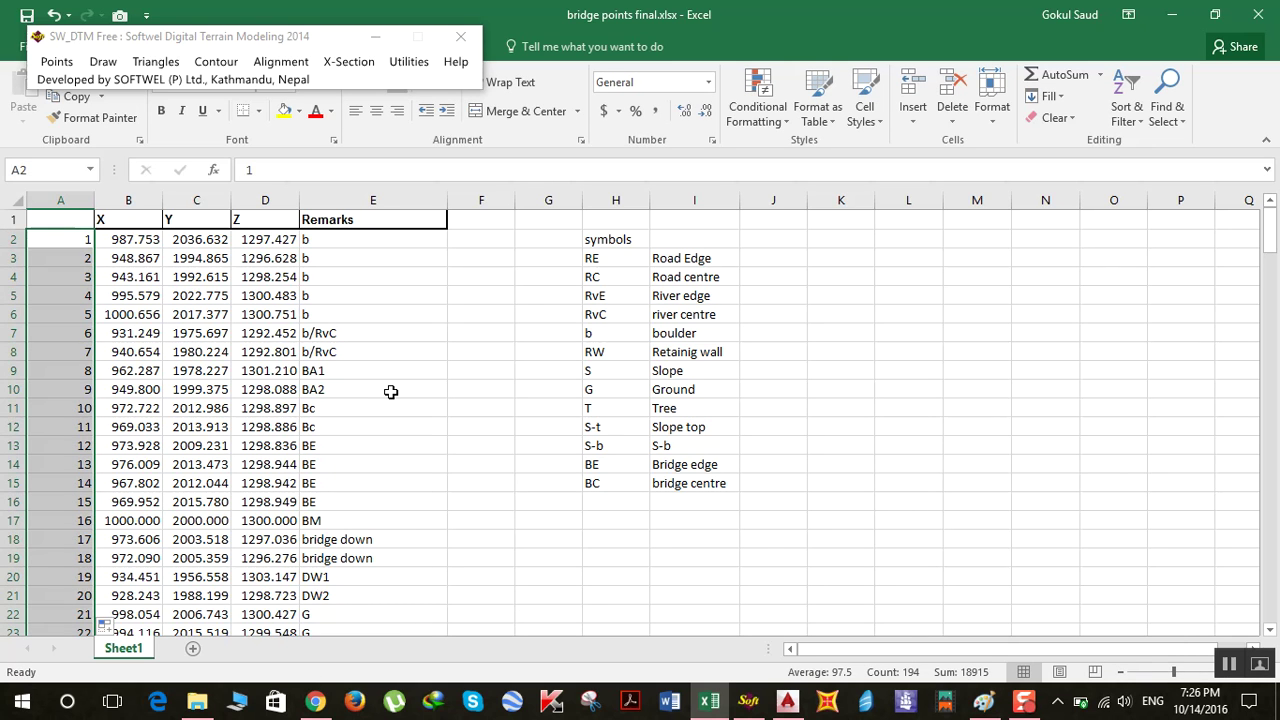
scroll(389, 391, "down", 13)
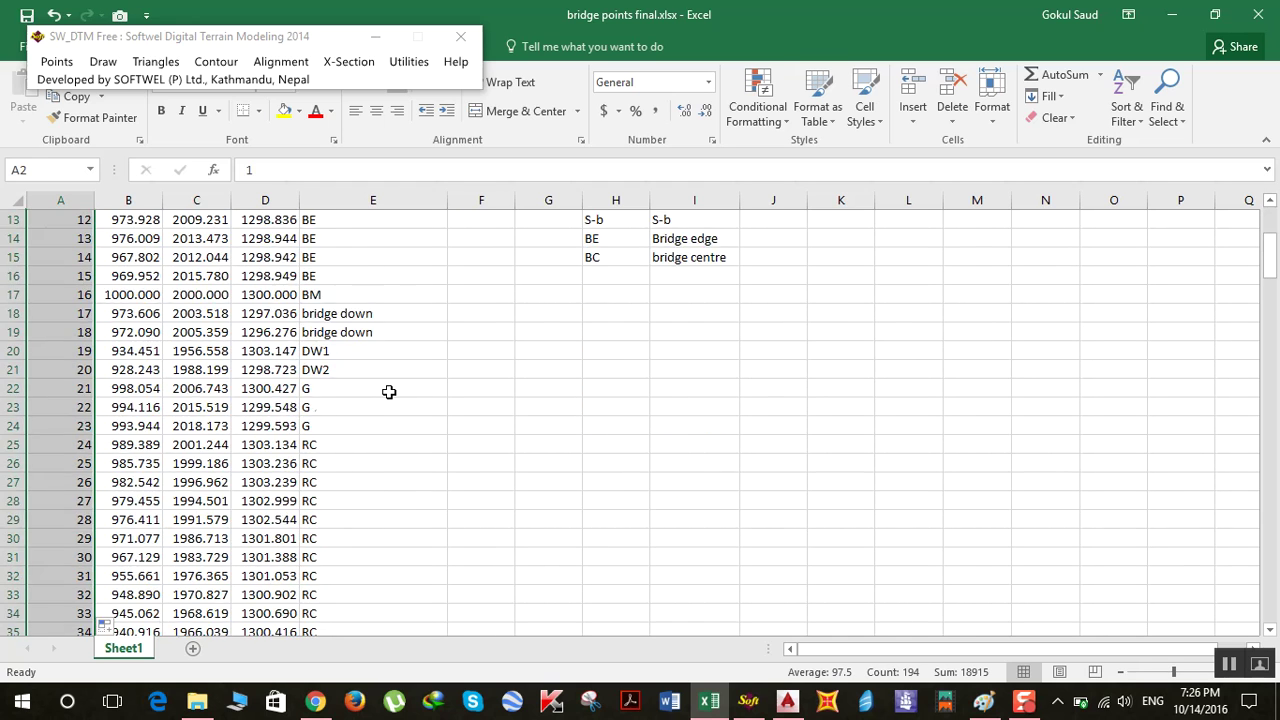
scroll(389, 391, "down", 13)
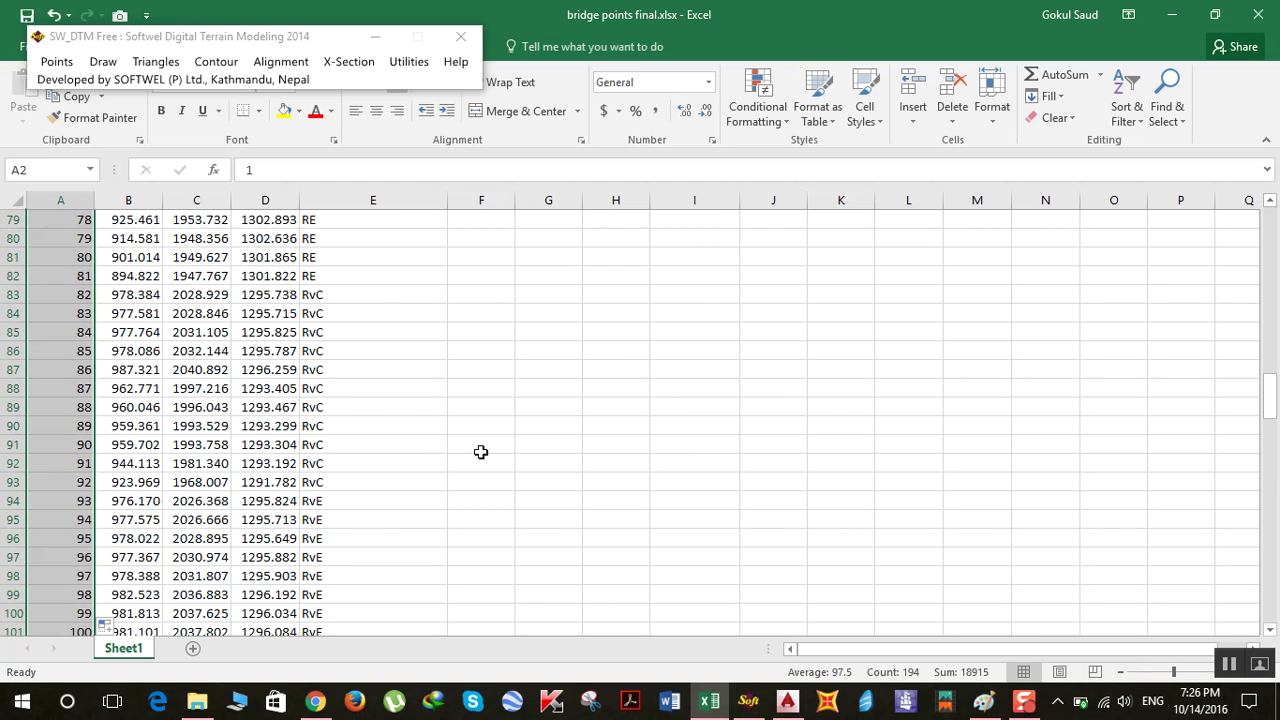
Step: Import the river-centre rows A83:E93 (points 82–92) with SW_DTM's Import Points From Excel
left_click_drag(76, 294, 335, 490)
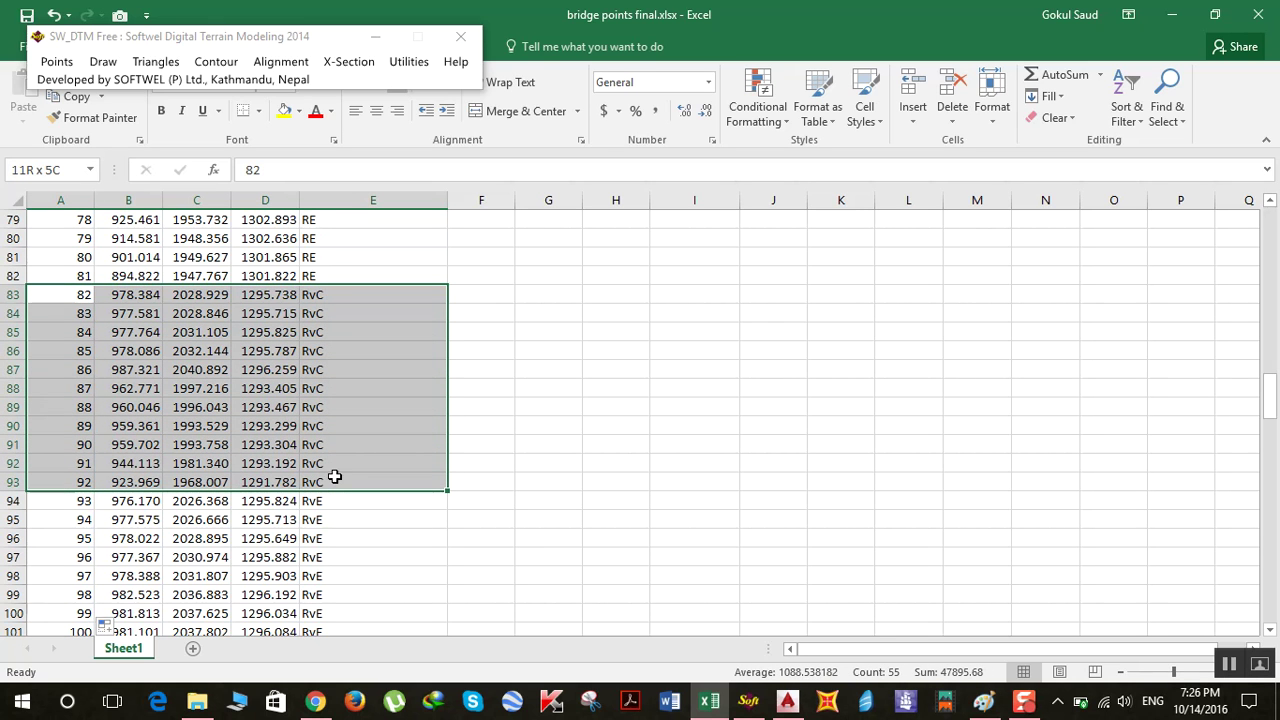
left_click(52, 62)
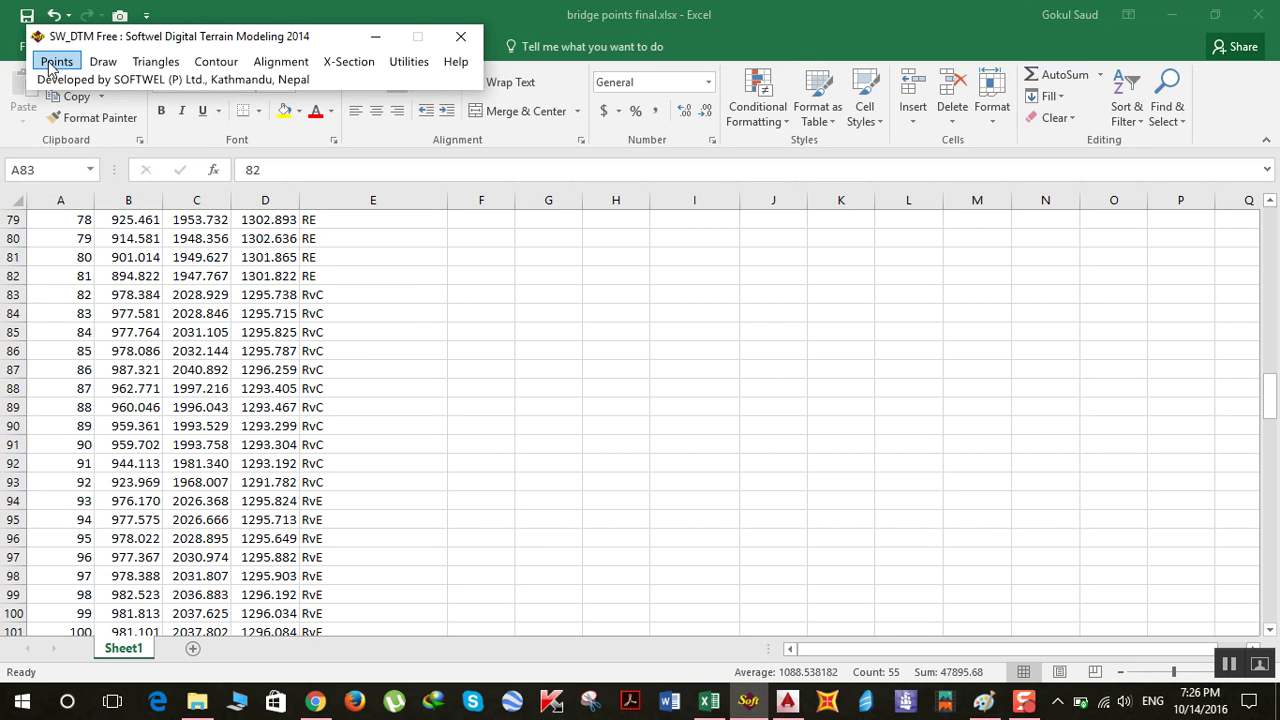
left_click(110, 99)
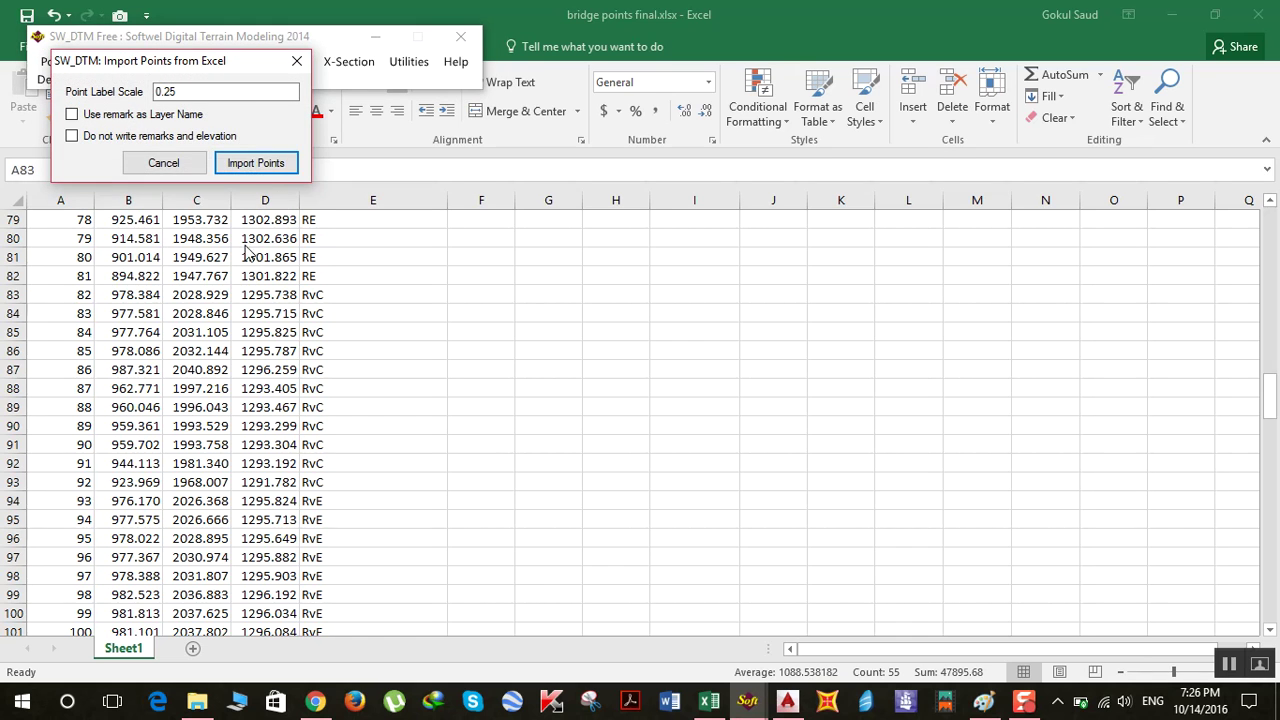
left_click(265, 163)
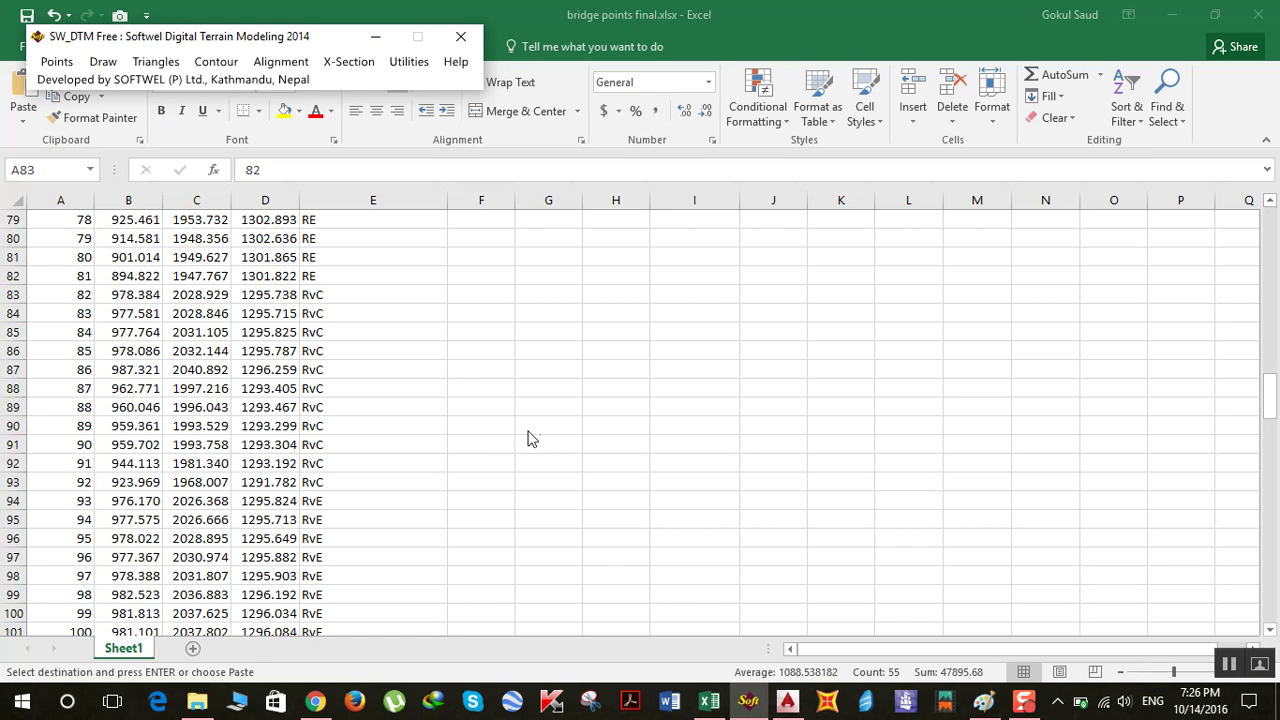
Step: Zoom AutoCAD to fit all the imported river-centre points
left_click(787, 700)
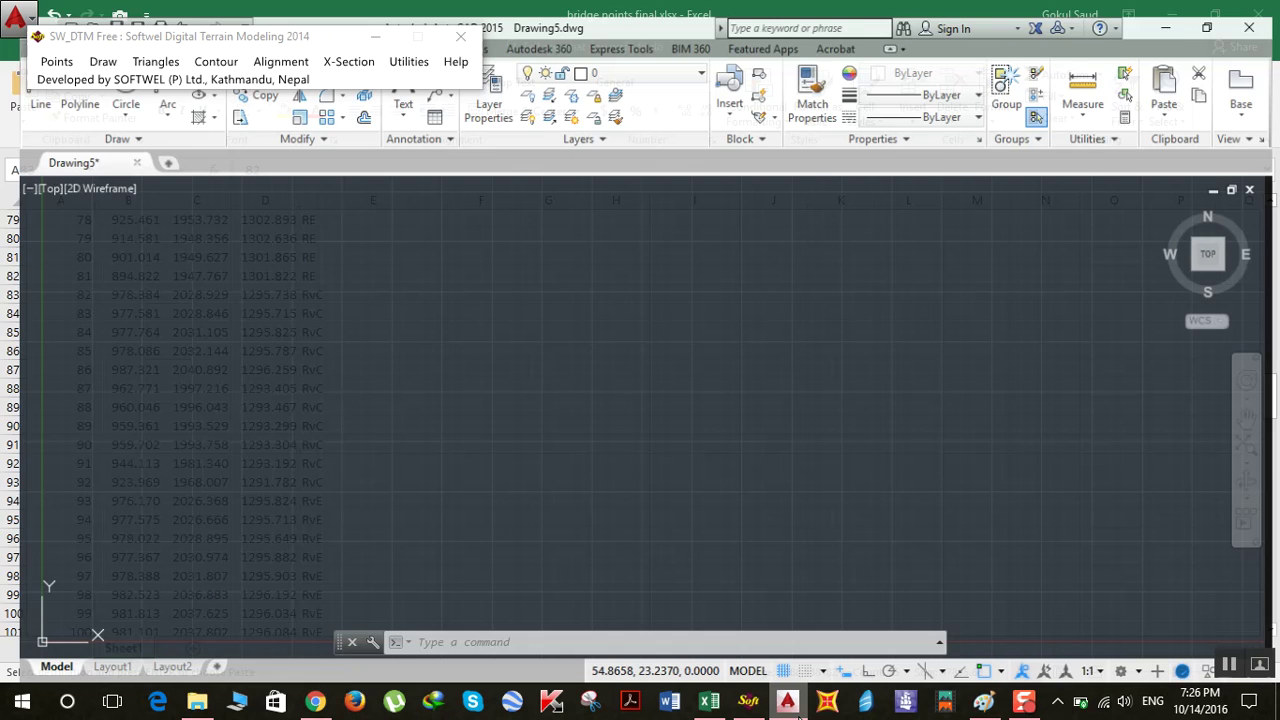
middle_click(665, 421)
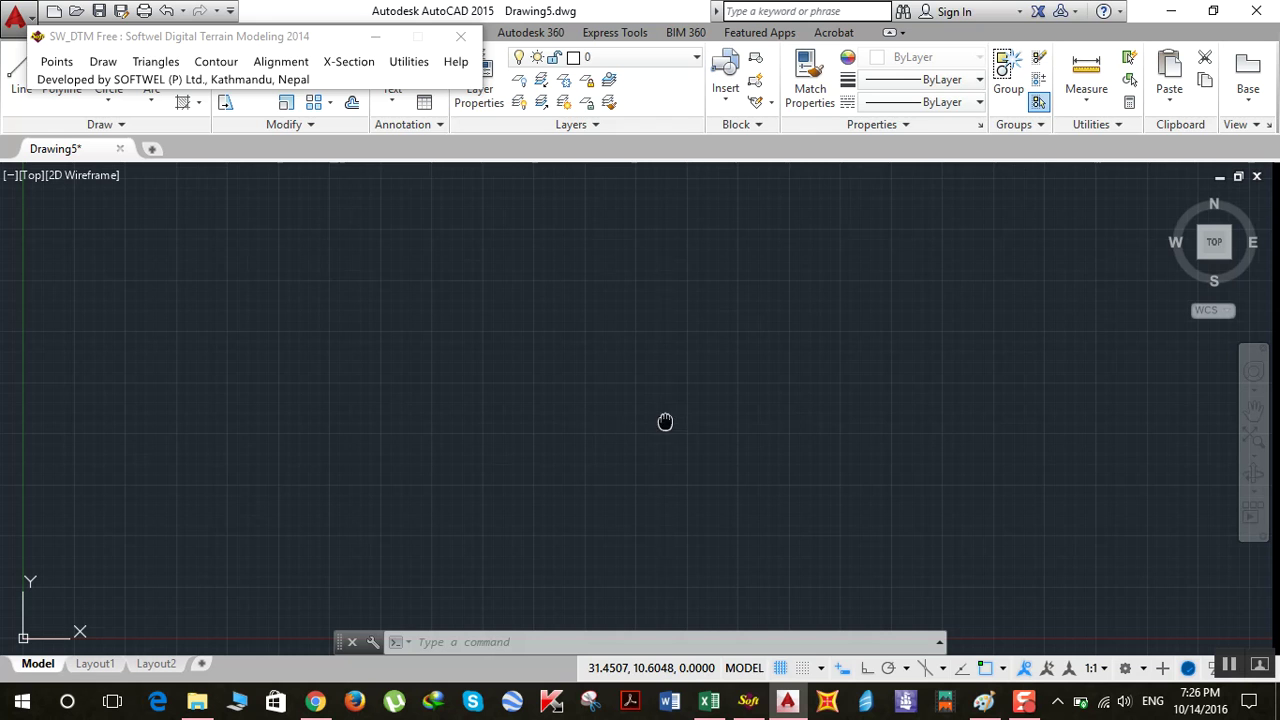
scroll(740, 462, "down", 2)
scroll(783, 522, "down", 2)
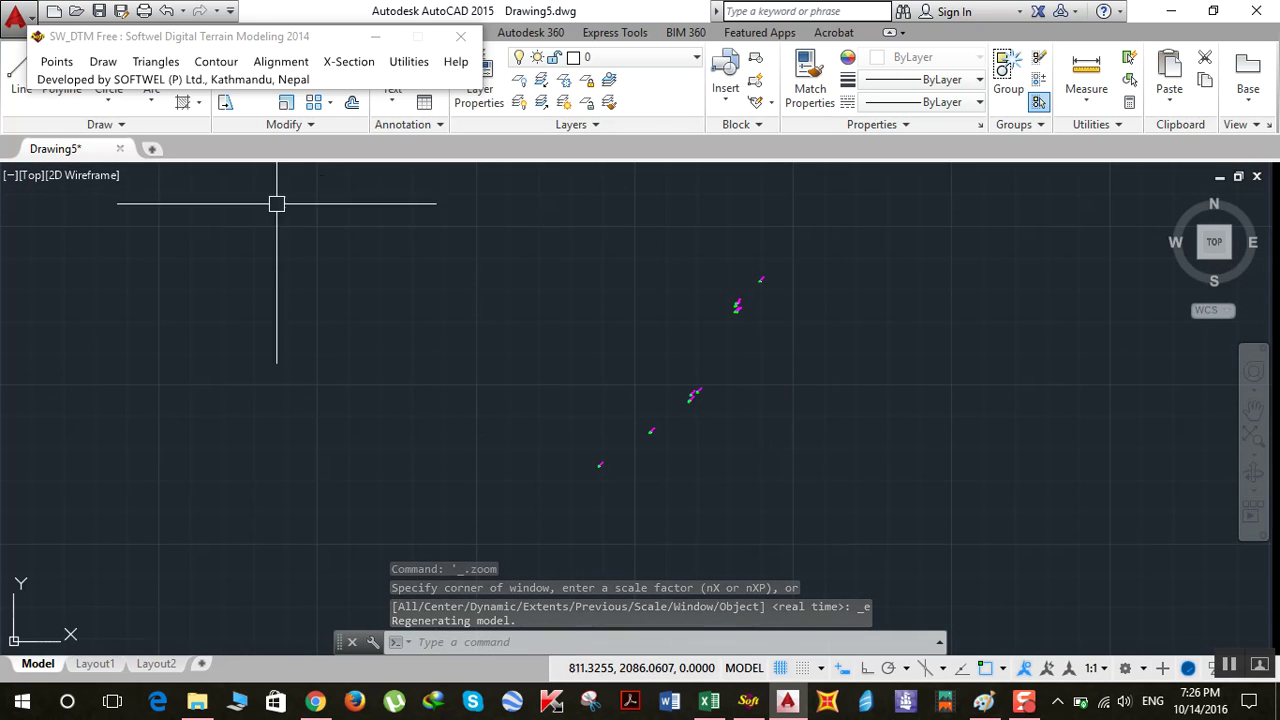
Step: Start Draw Alignment at point 92 and add vertices along the points up to 88
left_click(275, 62)
left_click(300, 80)
scroll(600, 463, "up", 3)
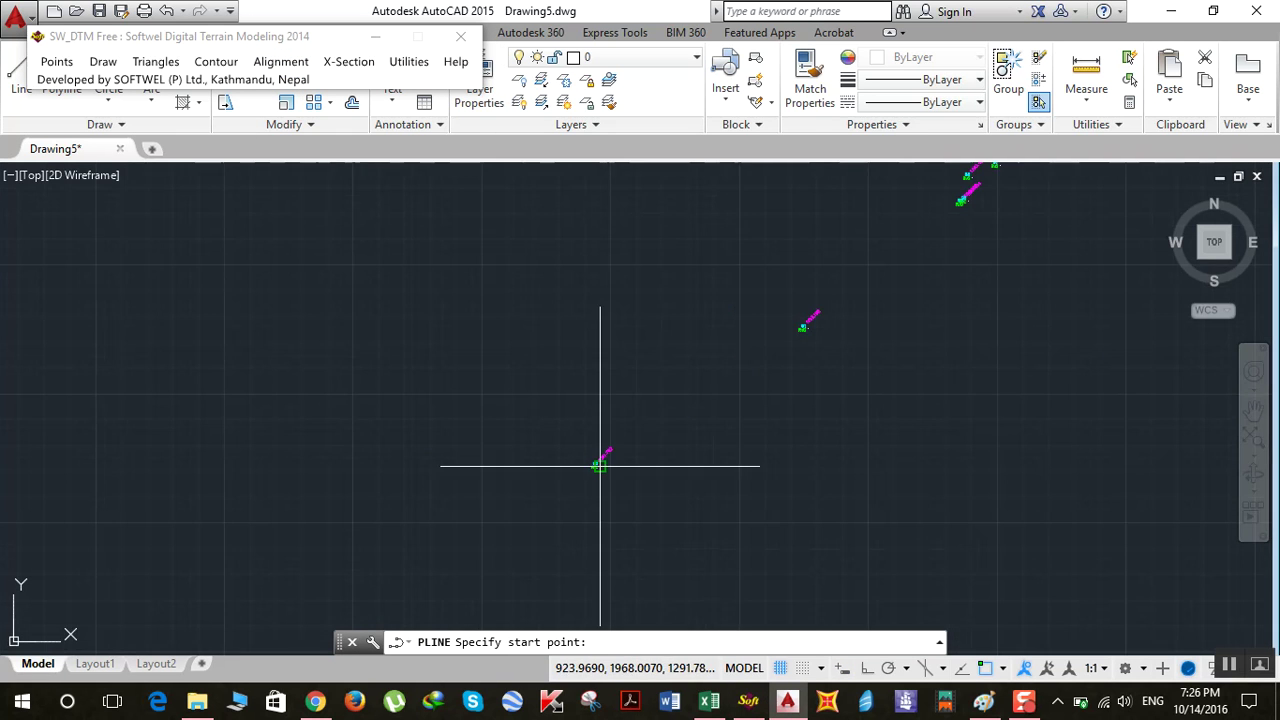
scroll(612, 480, "up", 4)
left_click(580, 420)
middle_click_drag(777, 391, 379, 557)
scroll(502, 494, "down", 4)
middle_click_drag(585, 436, 505, 511)
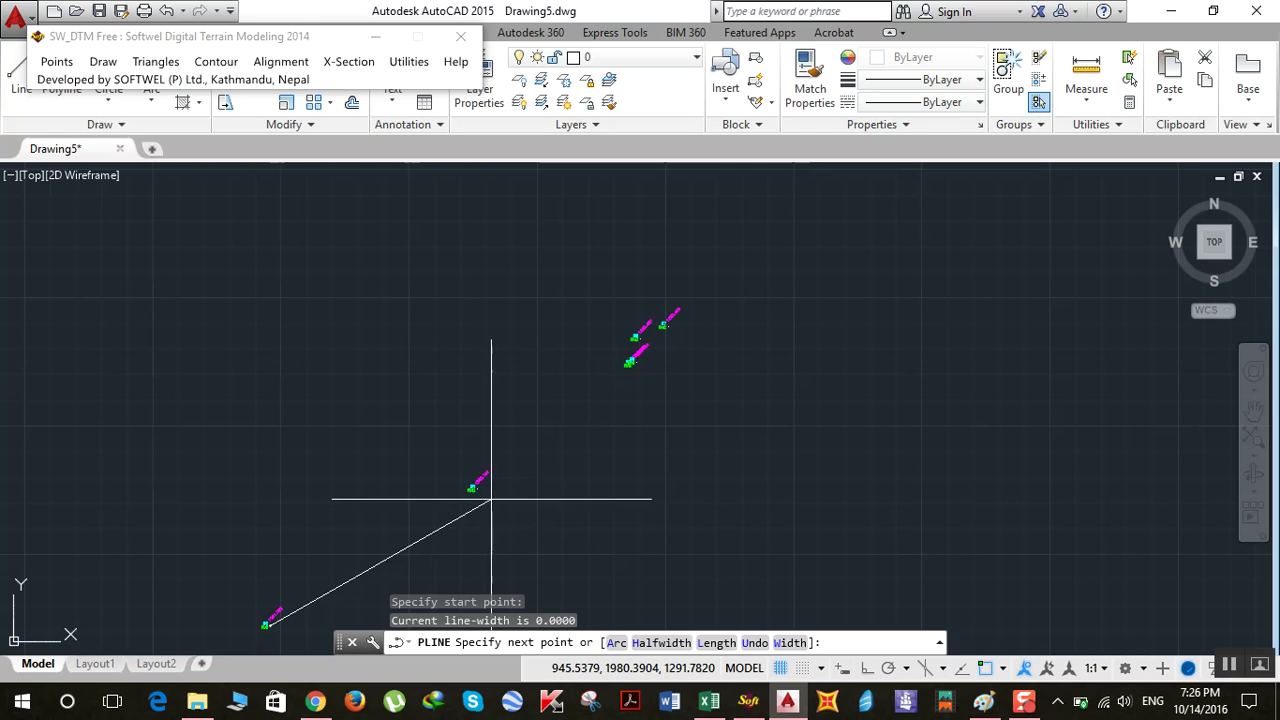
left_click(472, 488)
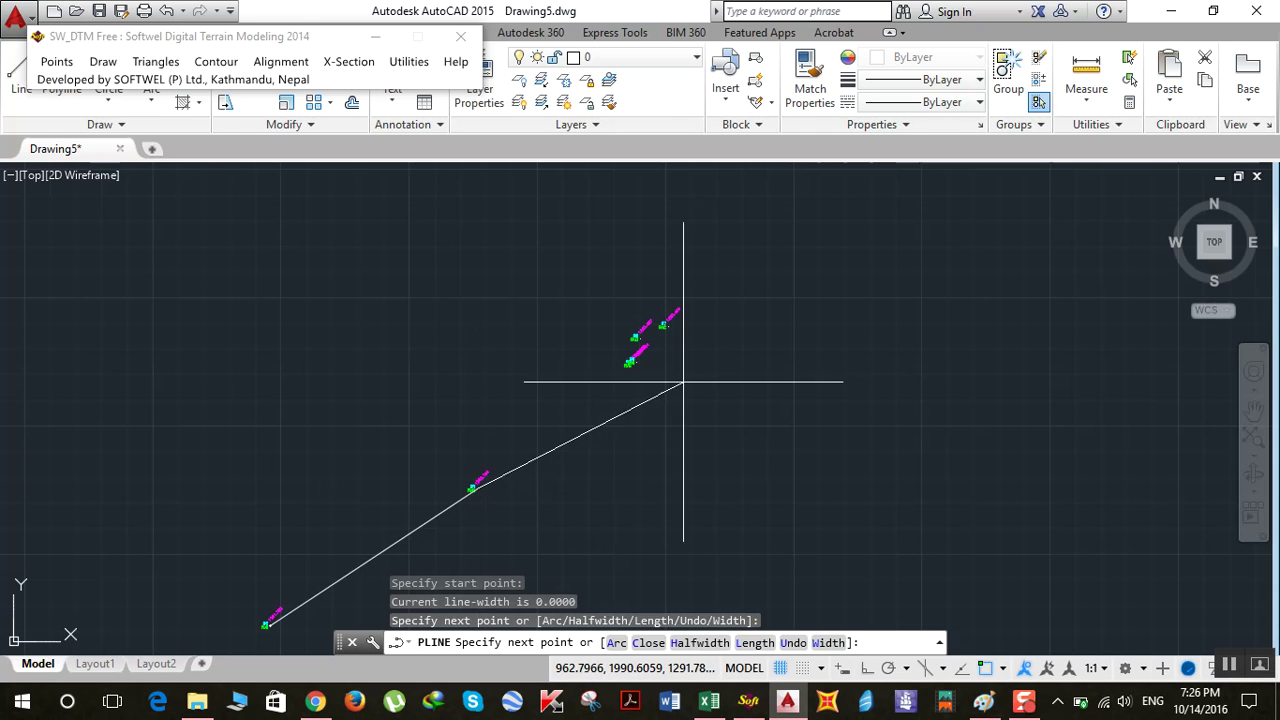
left_click(630, 363)
middle_click_drag(693, 374, 683, 461)
scroll(601, 458, "up", 3)
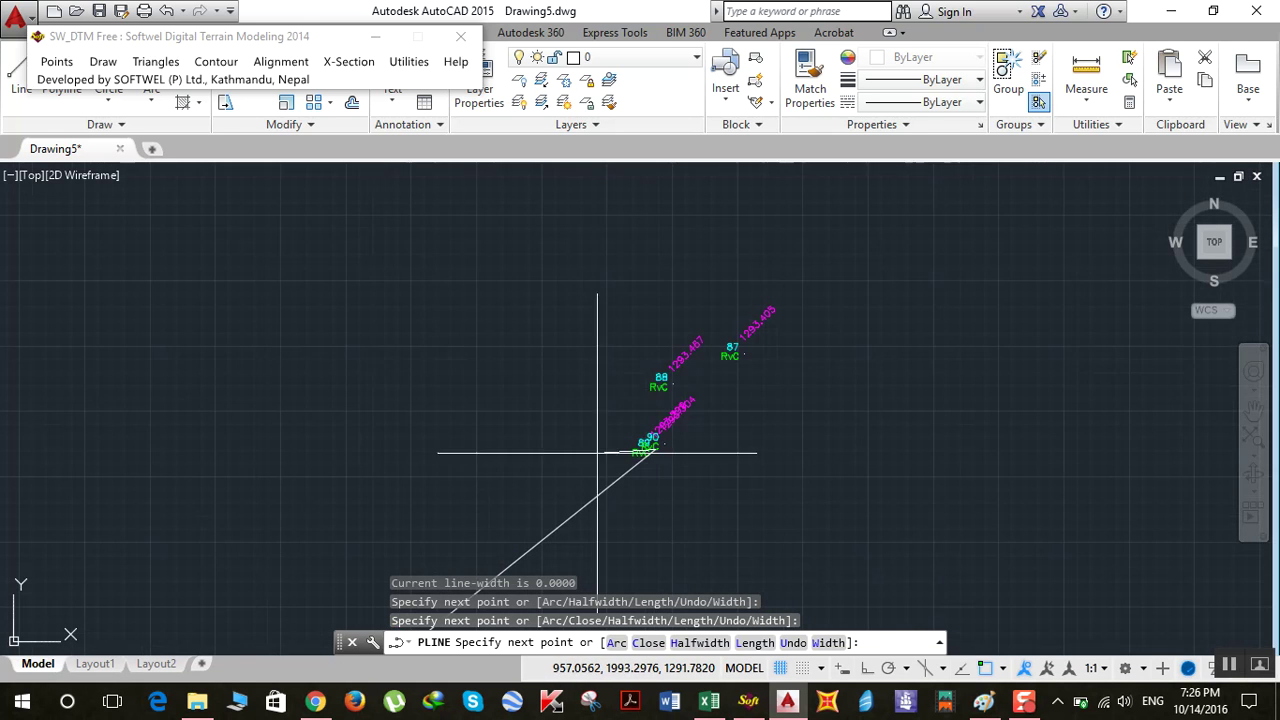
left_click(673, 382)
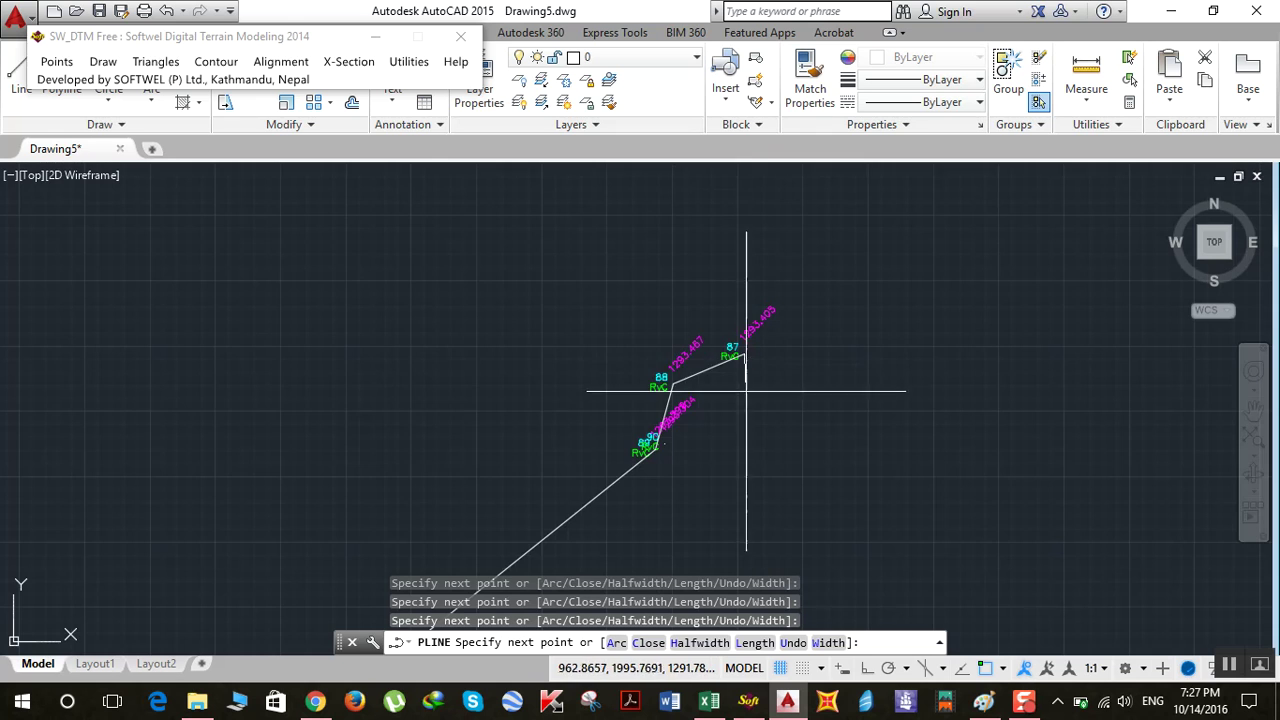
Step: Continue the alignment through points 82 and 84 to the top point, finish, and return to Excel
scroll(751, 391, "down", 3)
middle_click_drag(751, 391, 769, 388)
scroll(686, 443, "up", 5)
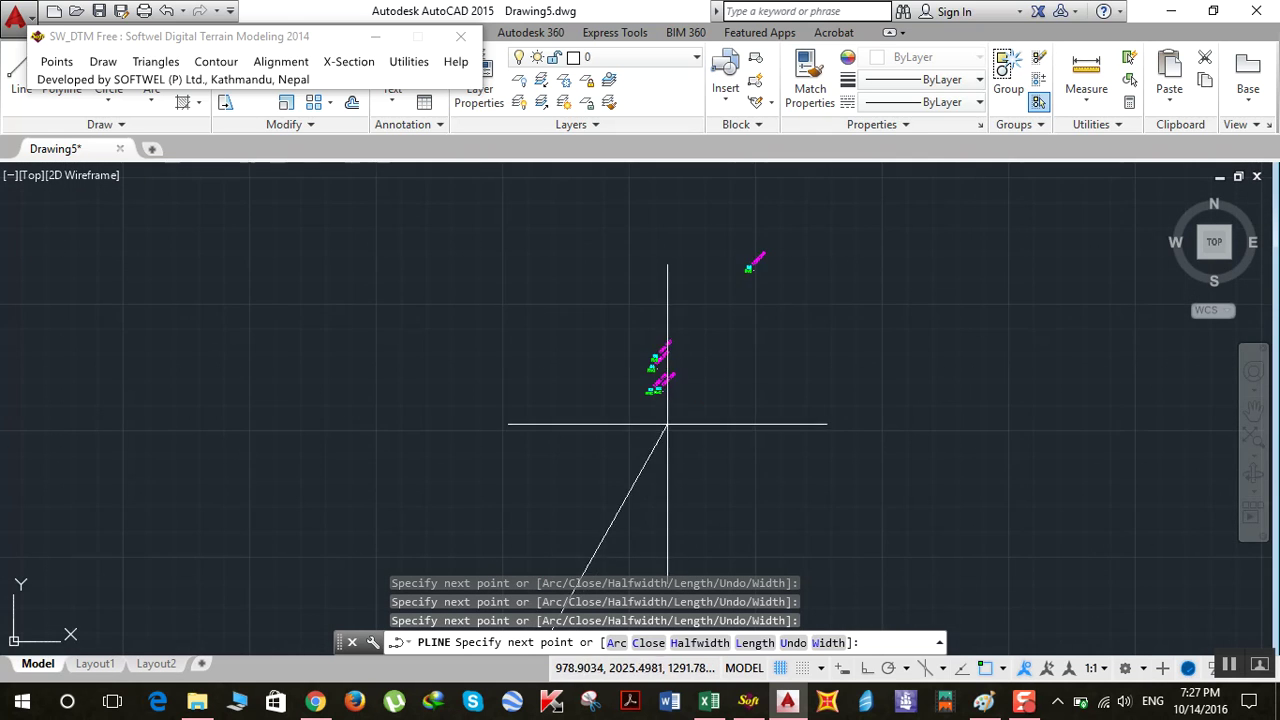
left_click(657, 346)
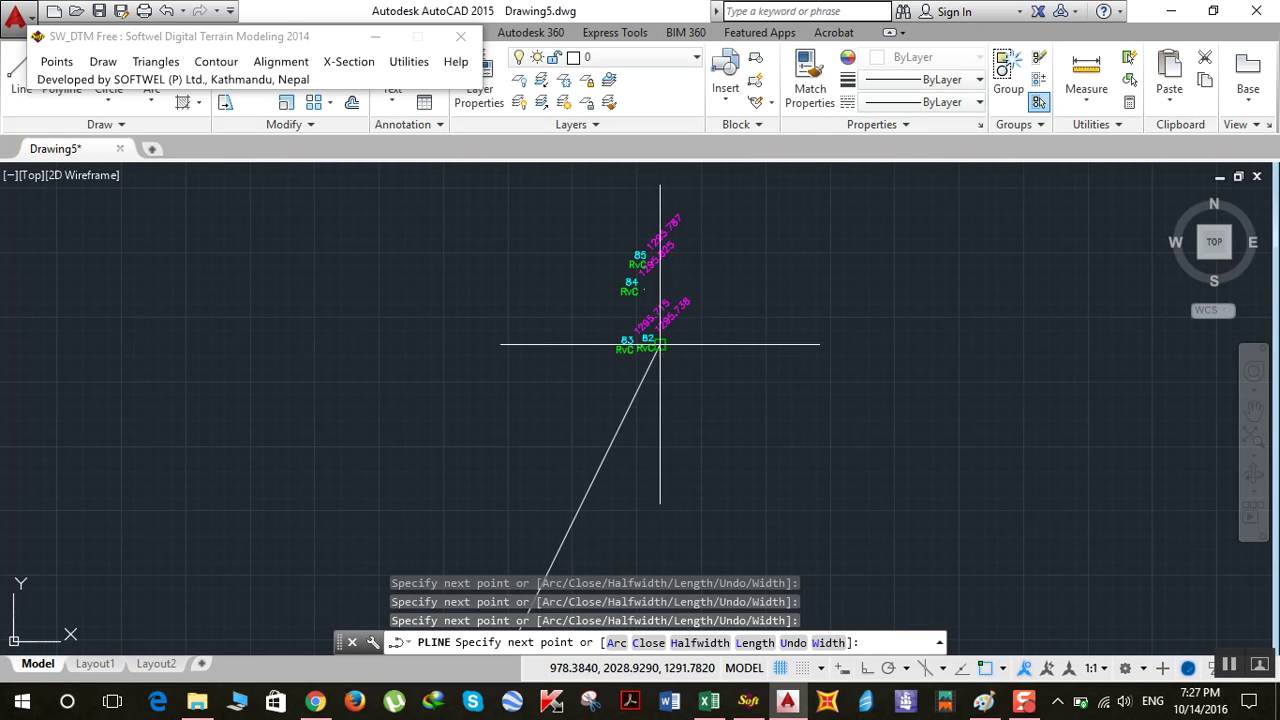
left_click(643, 289)
scroll(771, 271, "down", 3)
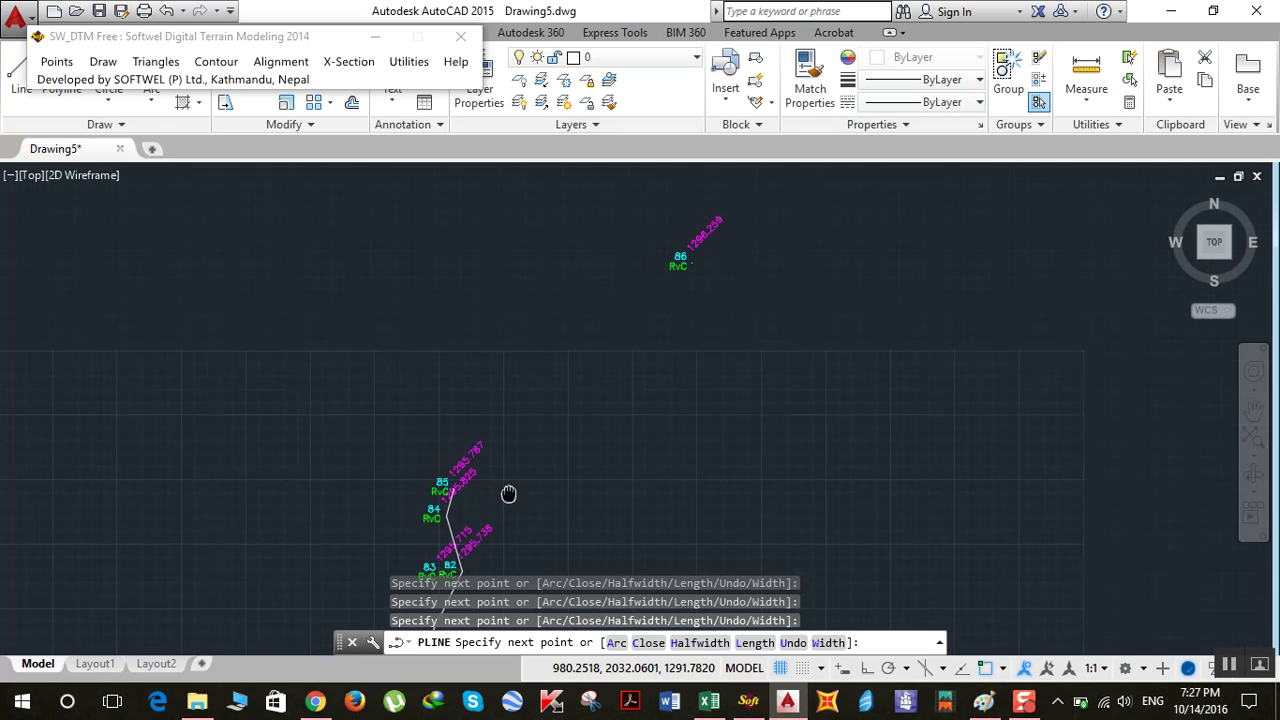
scroll(508, 460, "up", 1)
left_click(591, 391)
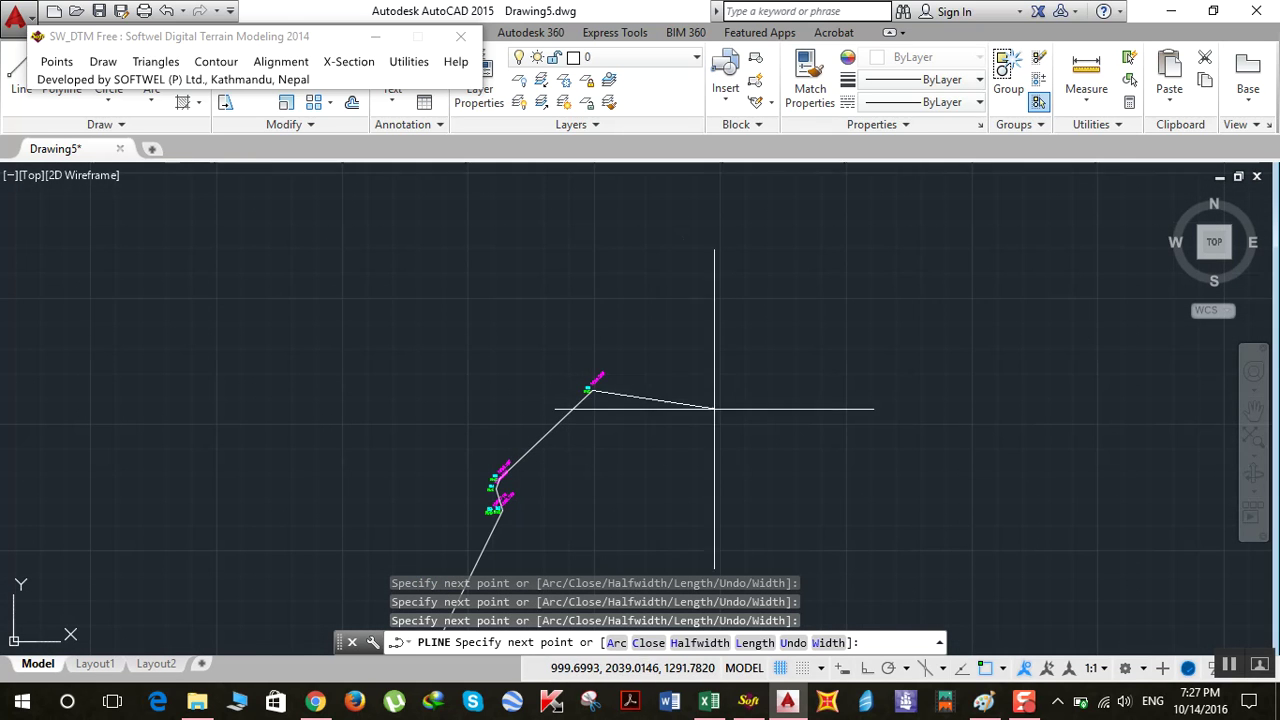
key("Return")
scroll(576, 483, "down", 3)
middle_click_drag(594, 537, 800, 337)
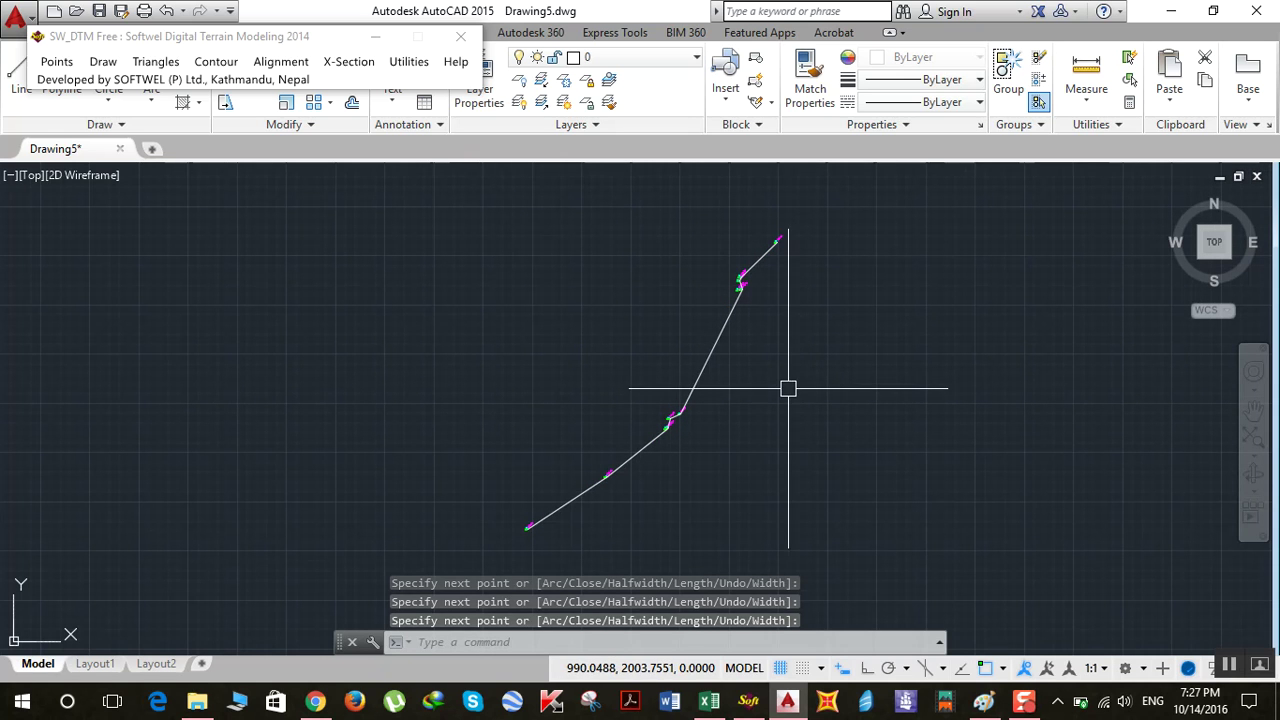
left_click(707, 703)
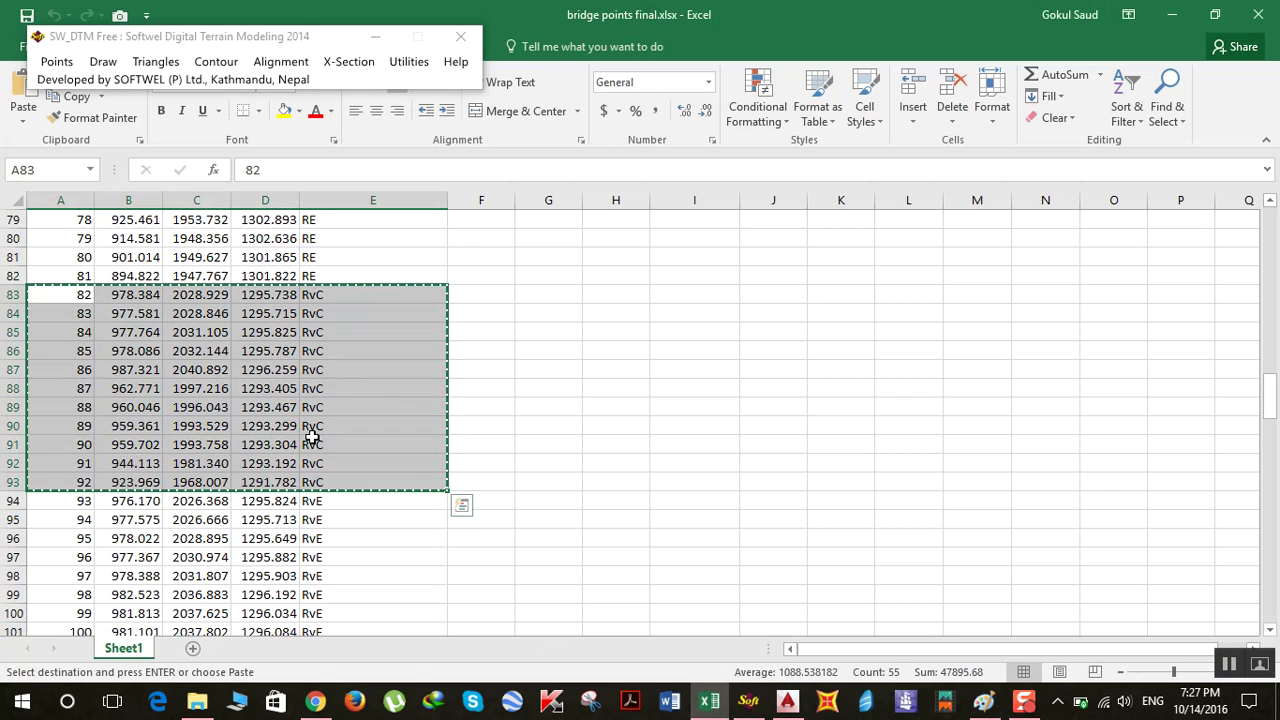
Step: Select all 194 survey rows from A2:E195 and import them into the AutoCAD drawing
scroll(300, 400, "up", 17)
scroll(191, 388, "up", 9)
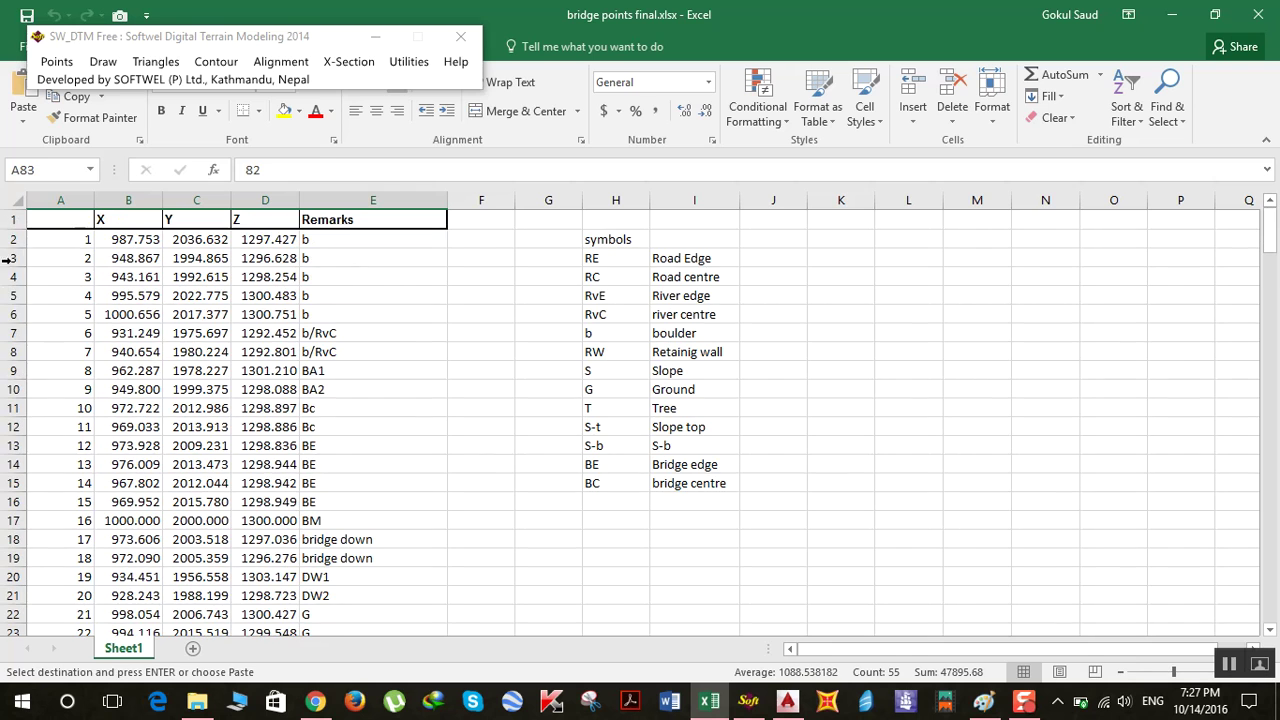
left_click_drag(68, 241, 358, 588)
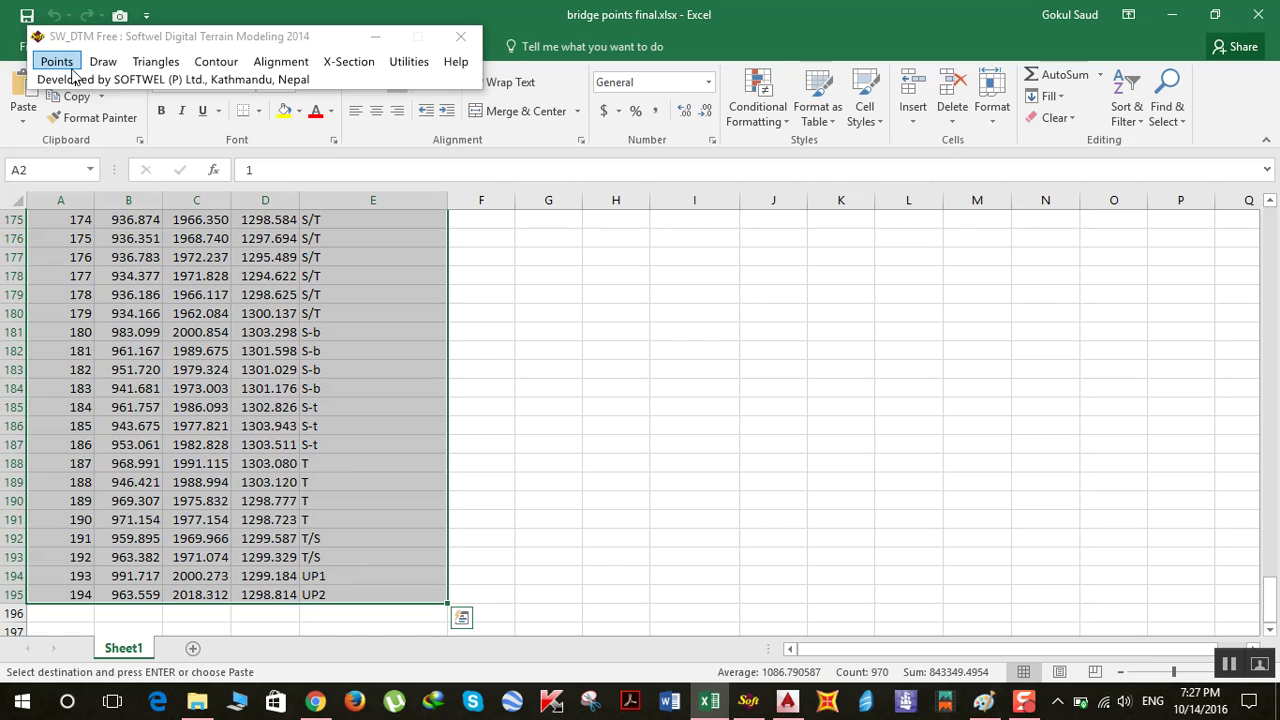
left_click(64, 69)
left_click(64, 68)
left_click(90, 100)
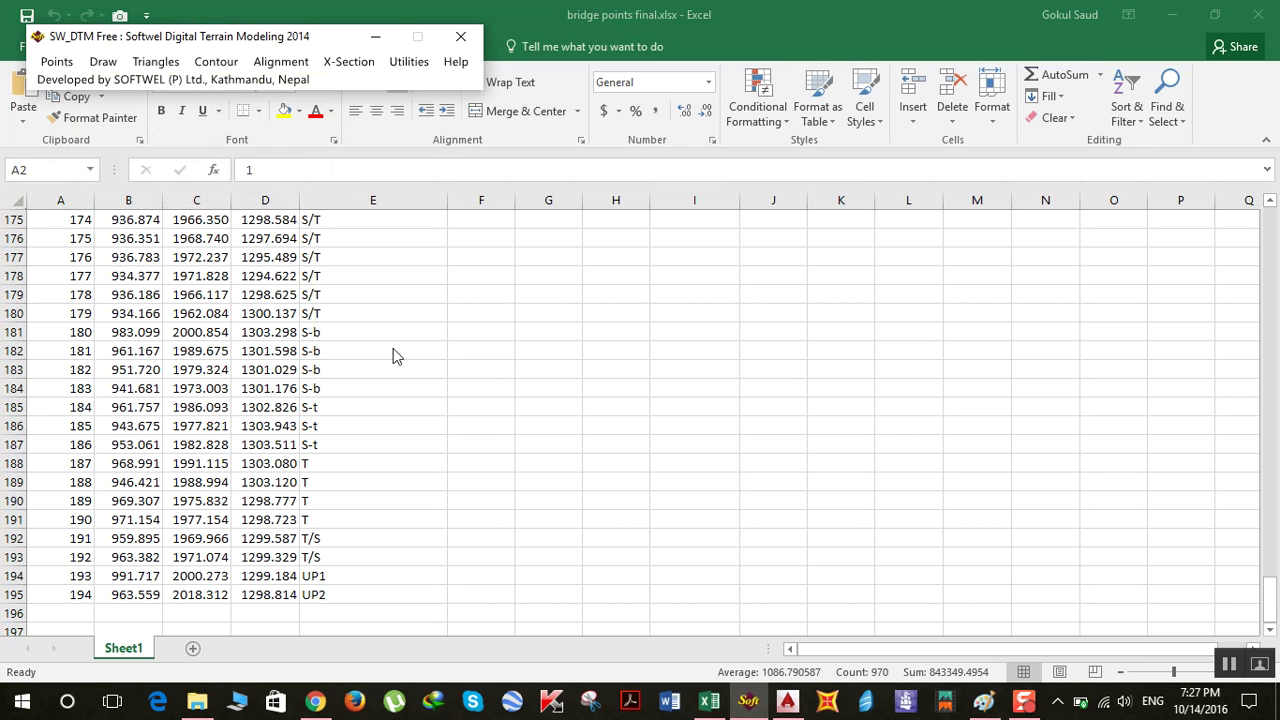
left_click(789, 700)
Step: Start SW_DTM Add Boundary and place corners left, upper-left and above the point cloud
scroll(443, 346, "down", 2)
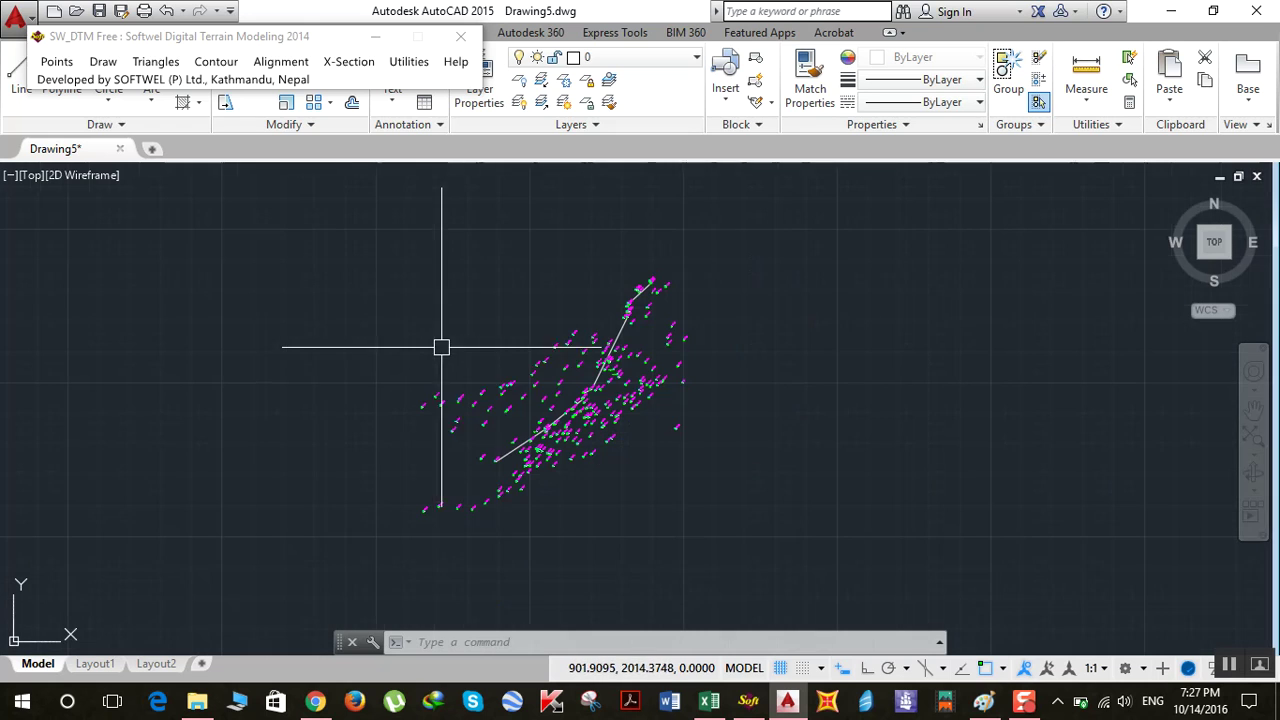
left_click(104, 63)
left_click(104, 62)
left_click(104, 62)
left_click(104, 62)
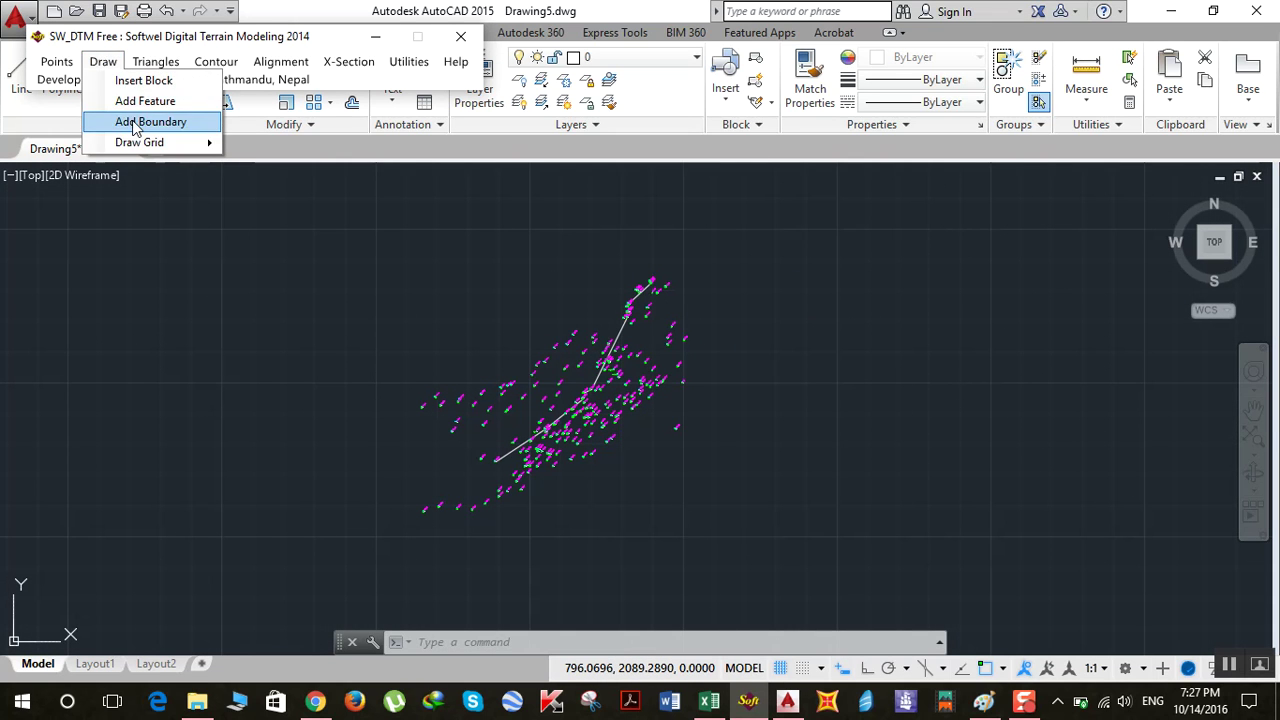
left_click(134, 122)
left_click(322, 418)
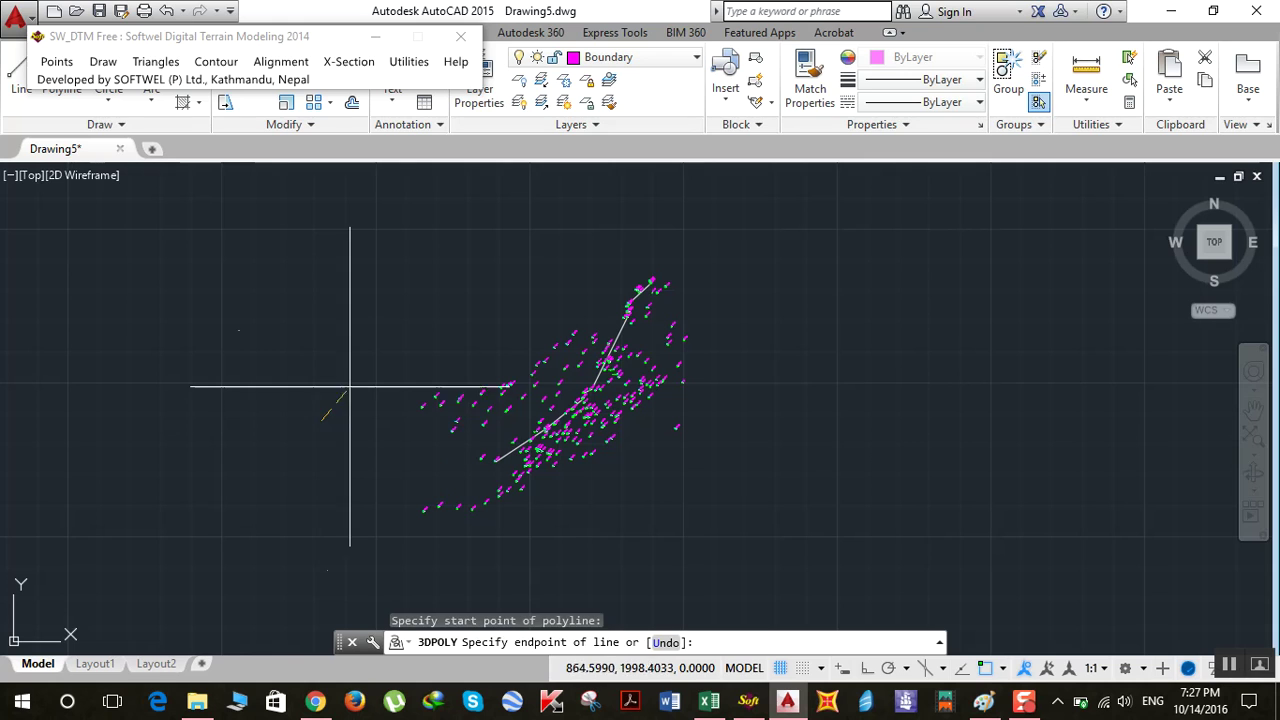
left_click(455, 291)
left_click(632, 228)
Step: Close the boundary polyline around the right and lower sides of the points
left_click(803, 278)
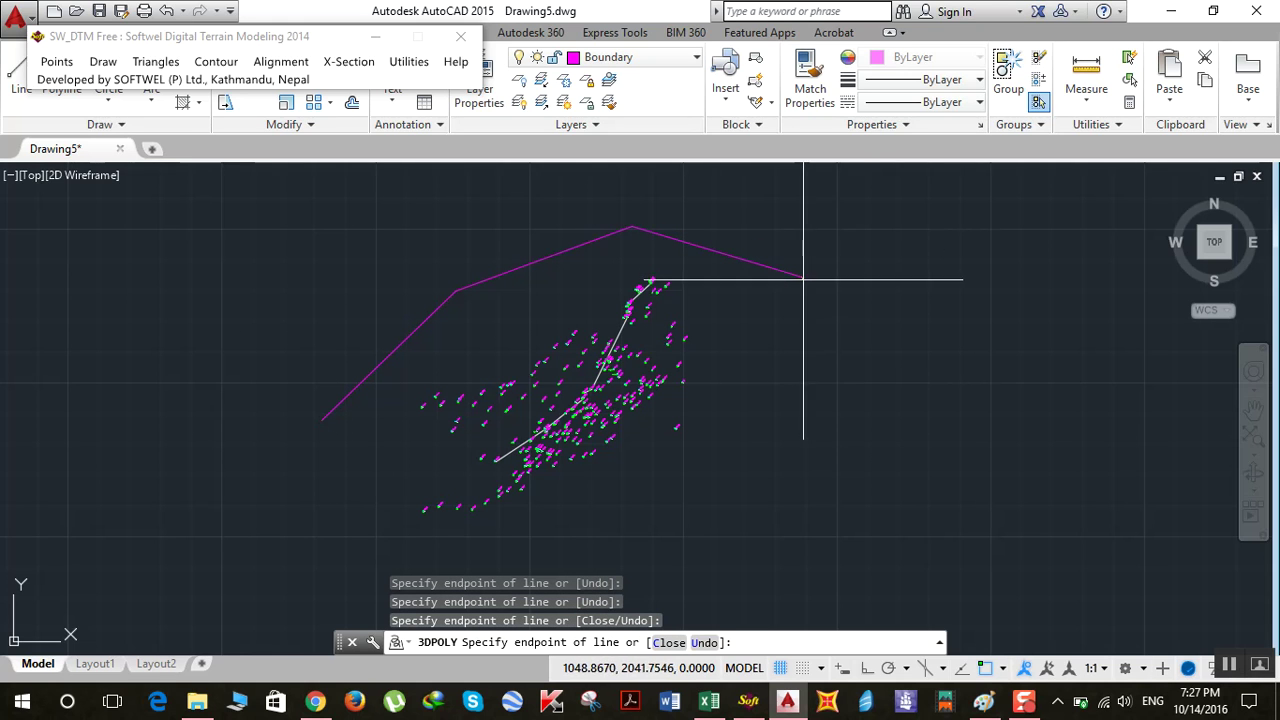
left_click(755, 440)
left_click(622, 524)
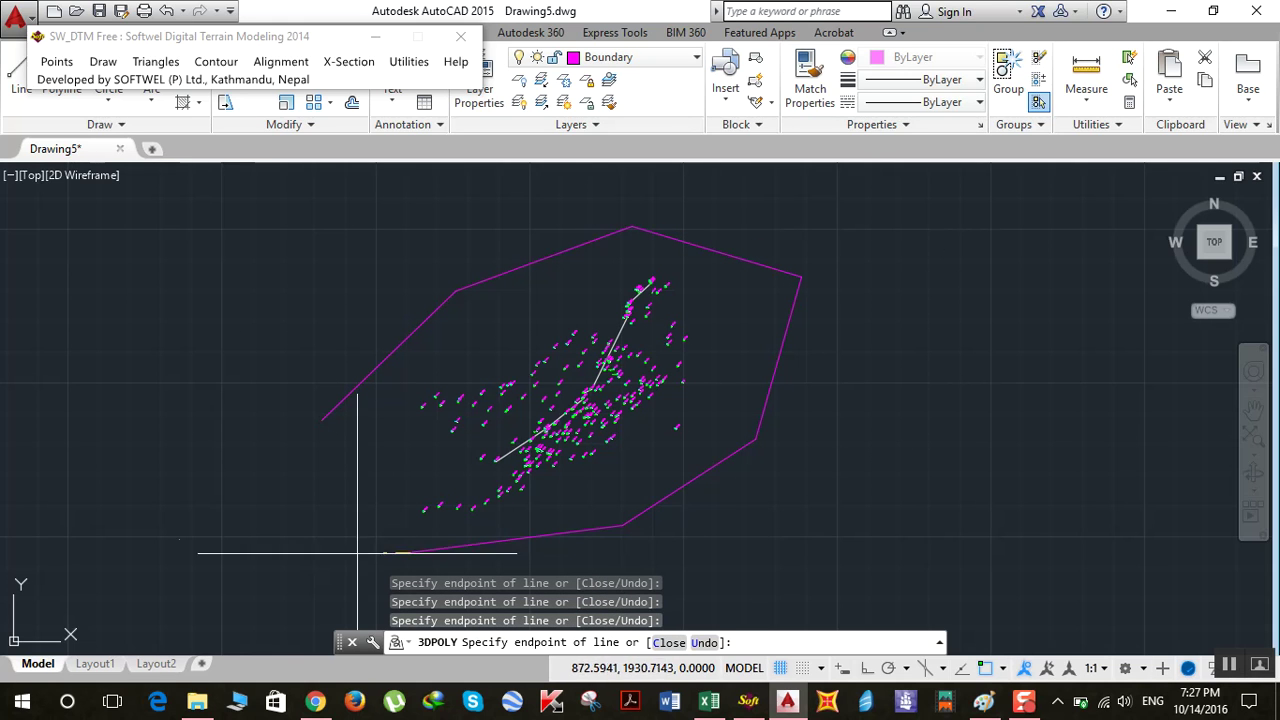
left_click(349, 480)
left_click(333, 353)
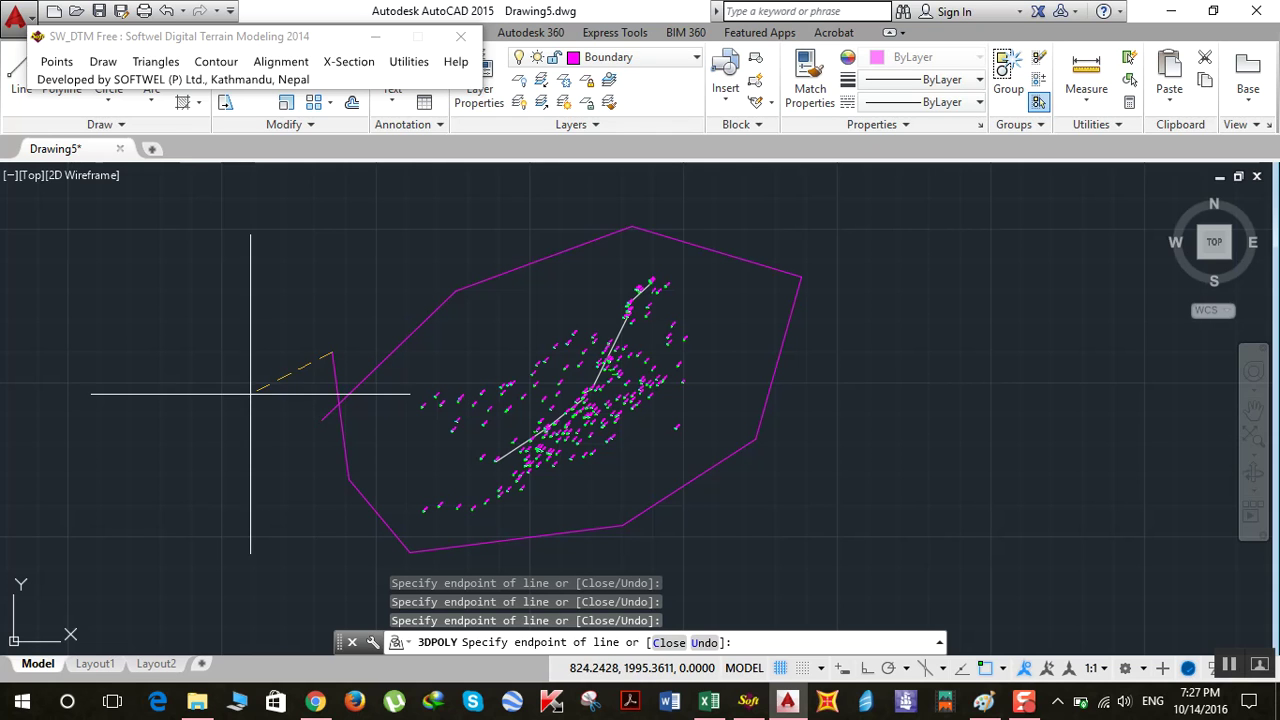
key("Return")
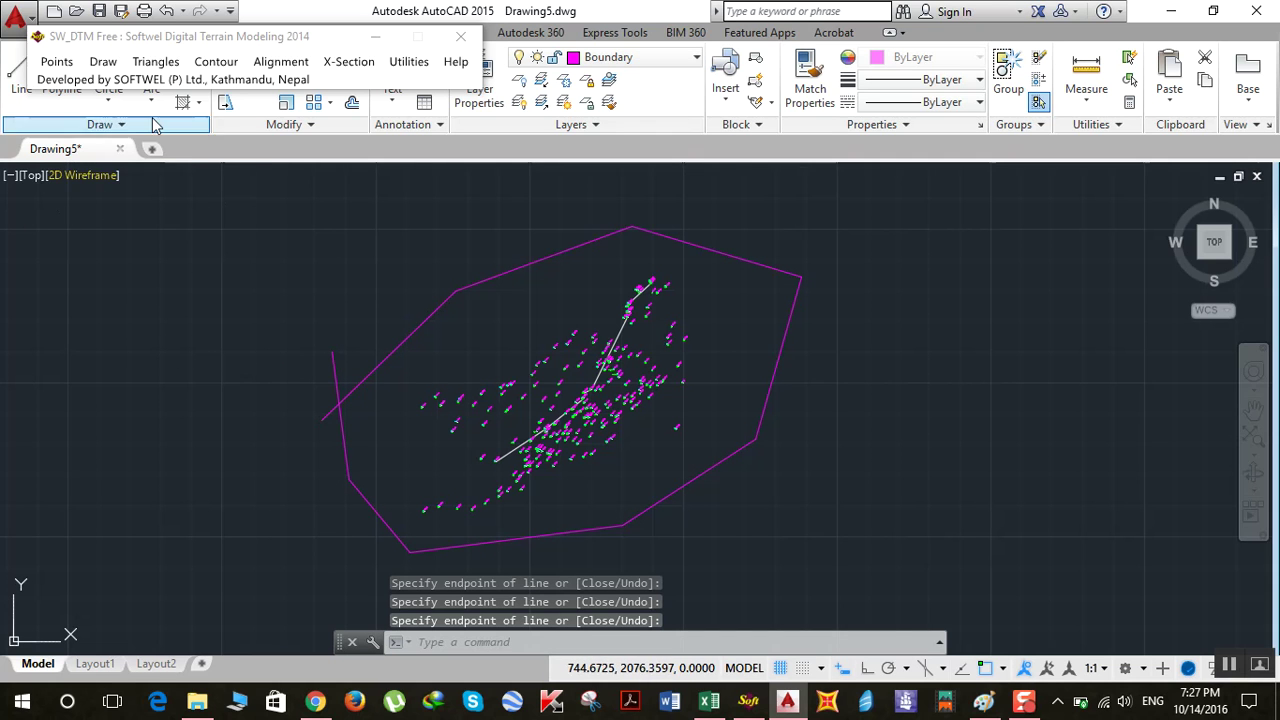
left_click(52, 63)
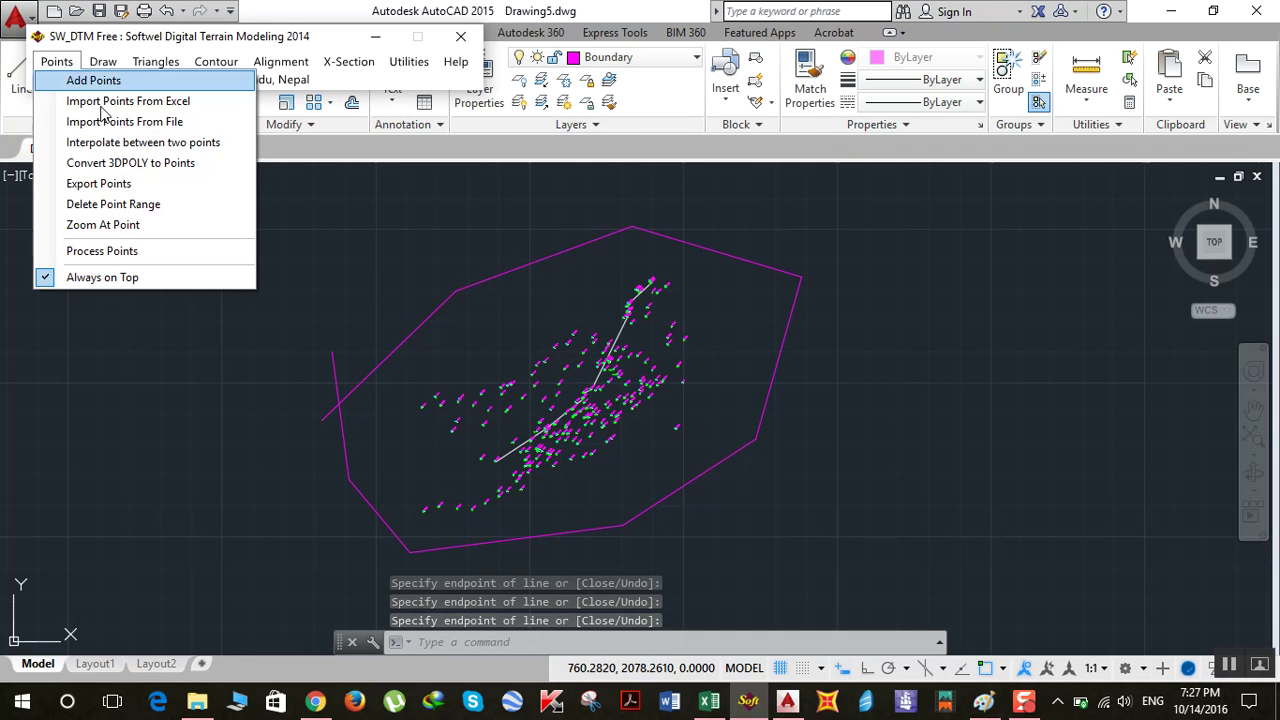
Step: Process the survey points inside the boundary, confirming the messages
left_click(112, 252)
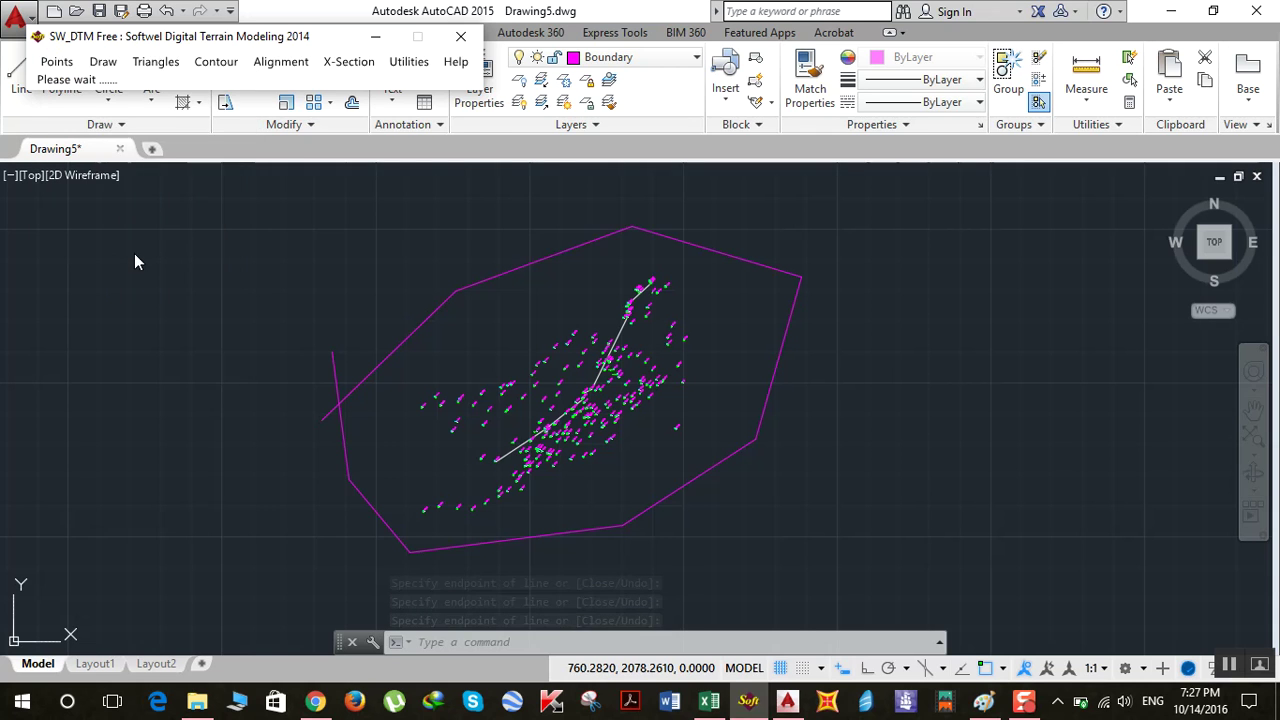
left_click(418, 551)
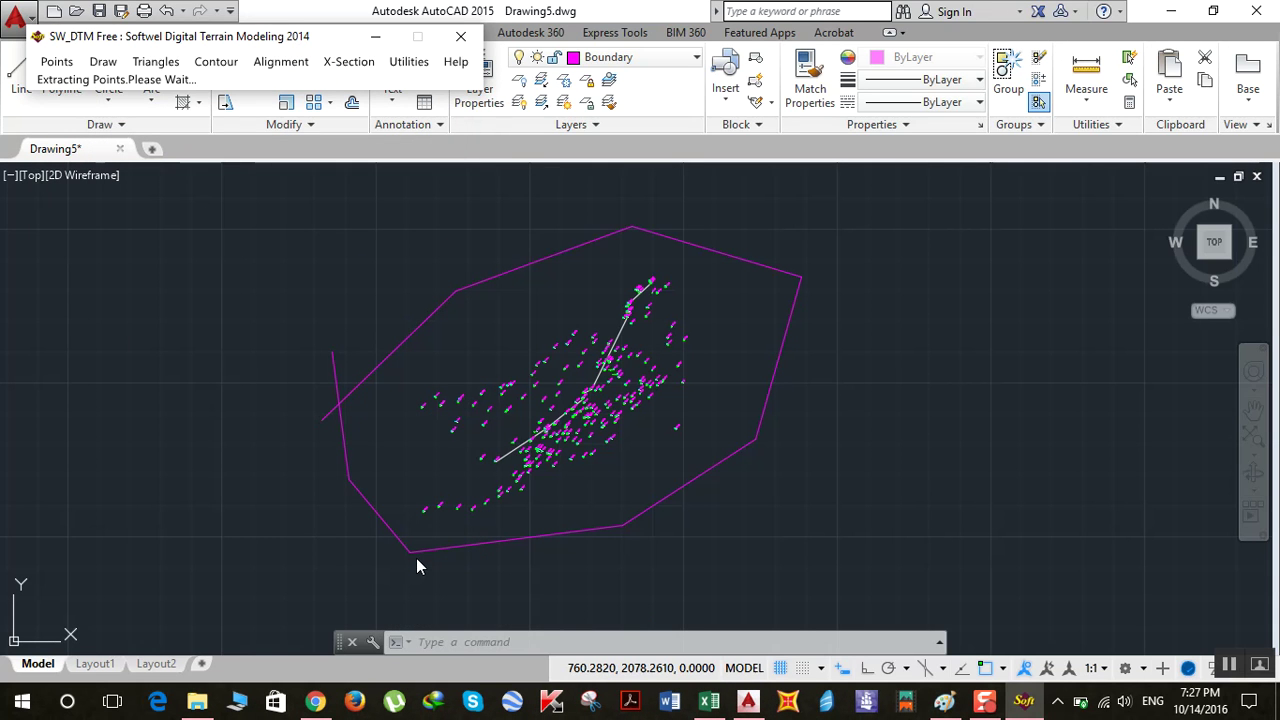
left_click(674, 414)
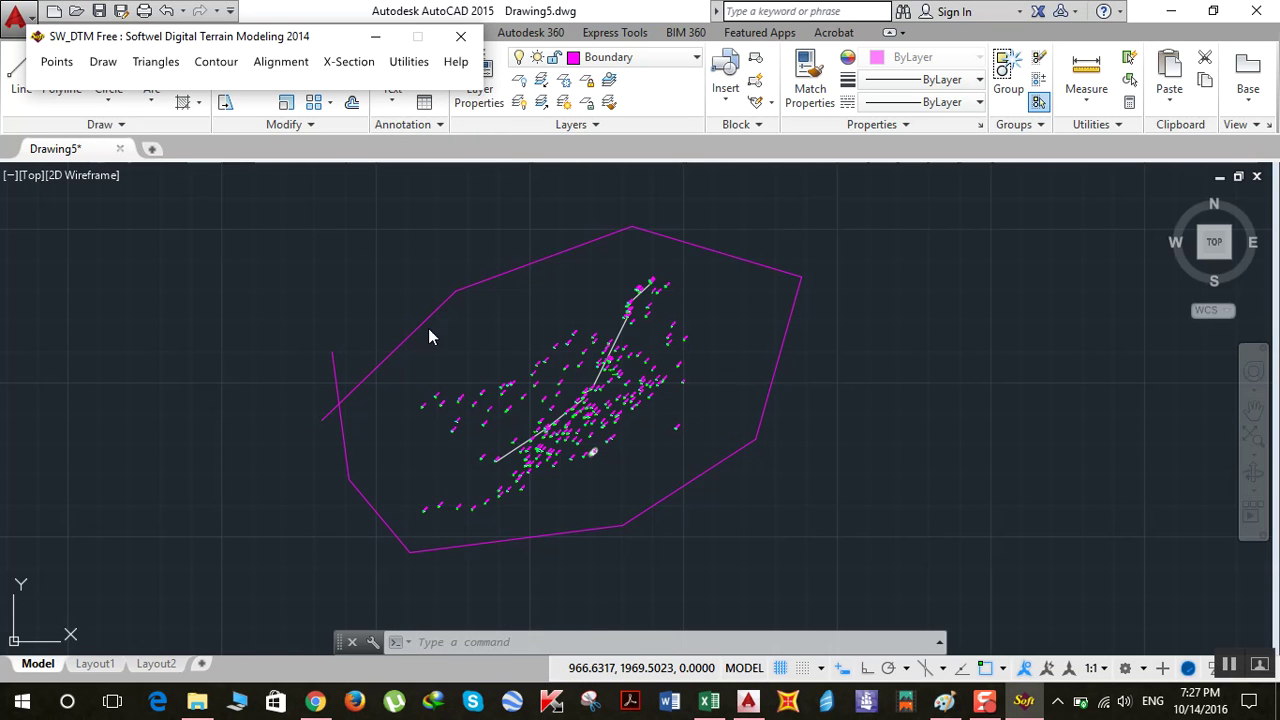
Step: Triangulate the processed points into a terrain model
left_click(158, 64)
left_click(201, 88)
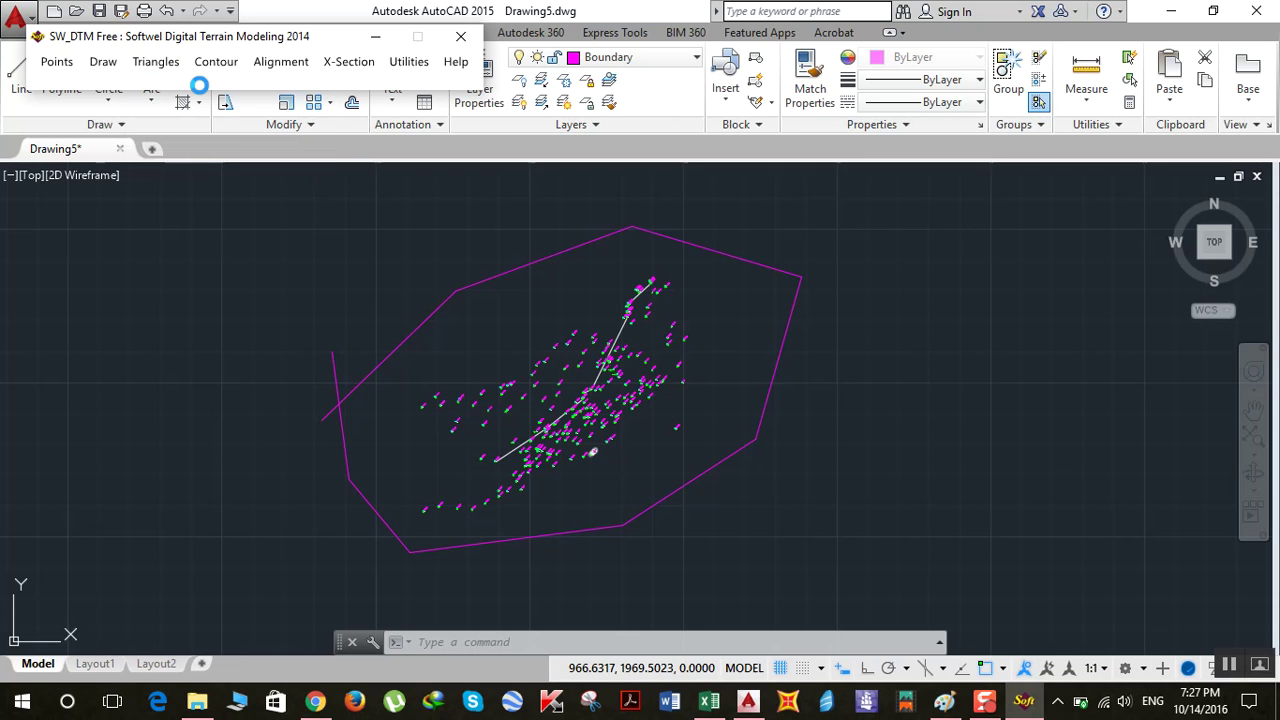
left_click(690, 413)
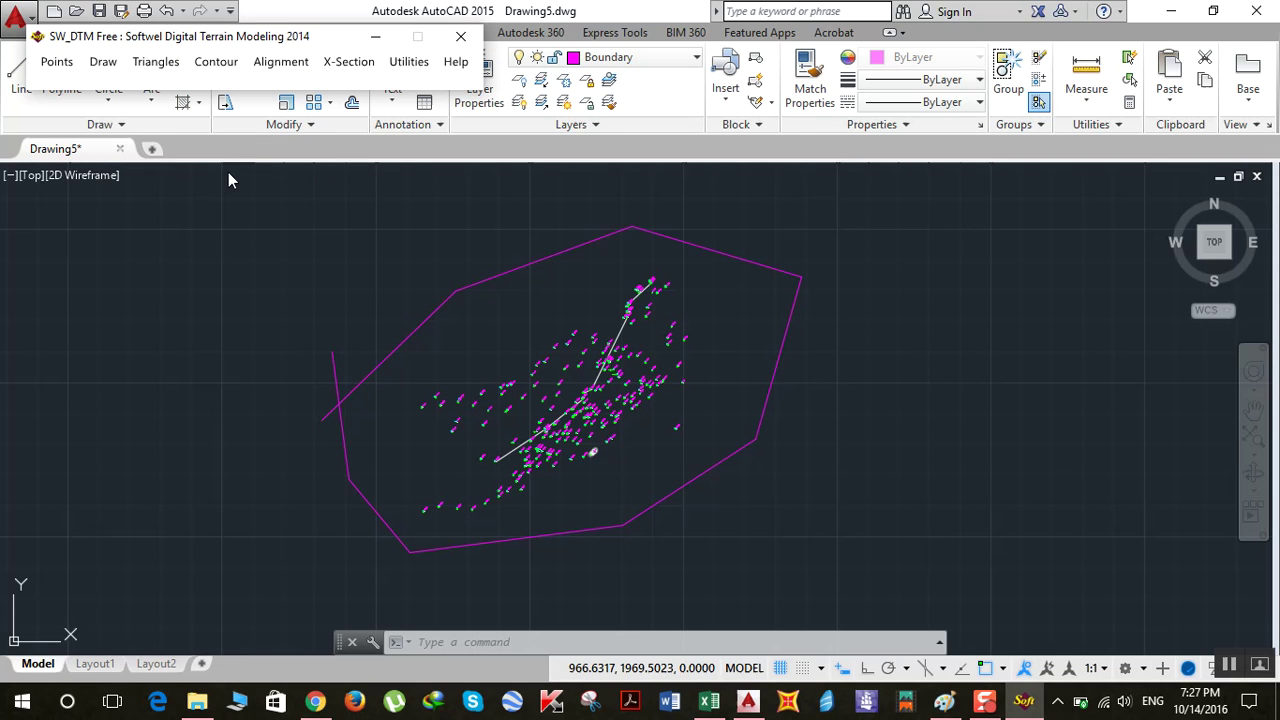
left_click(352, 62)
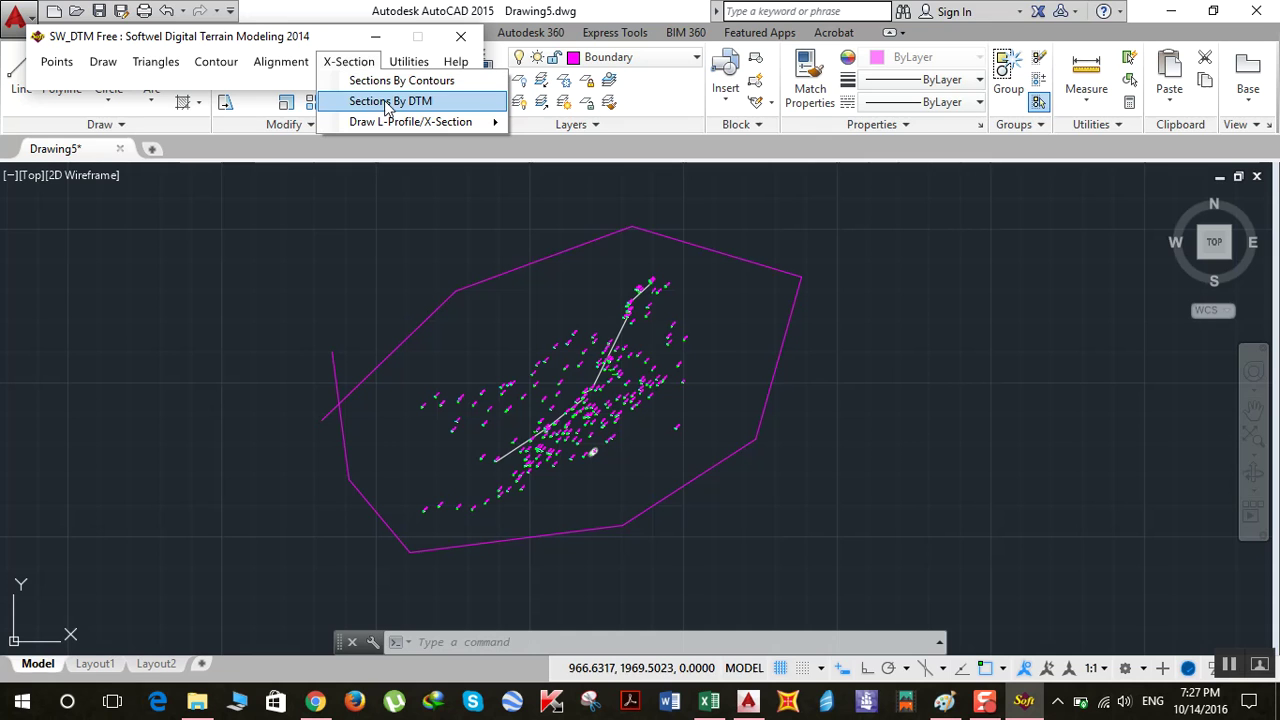
Step: Run Sections By DTM for L-Profile and X-Section at 15.0 intervals, 15 left/right, saving profiles.csv
left_click(388, 101)
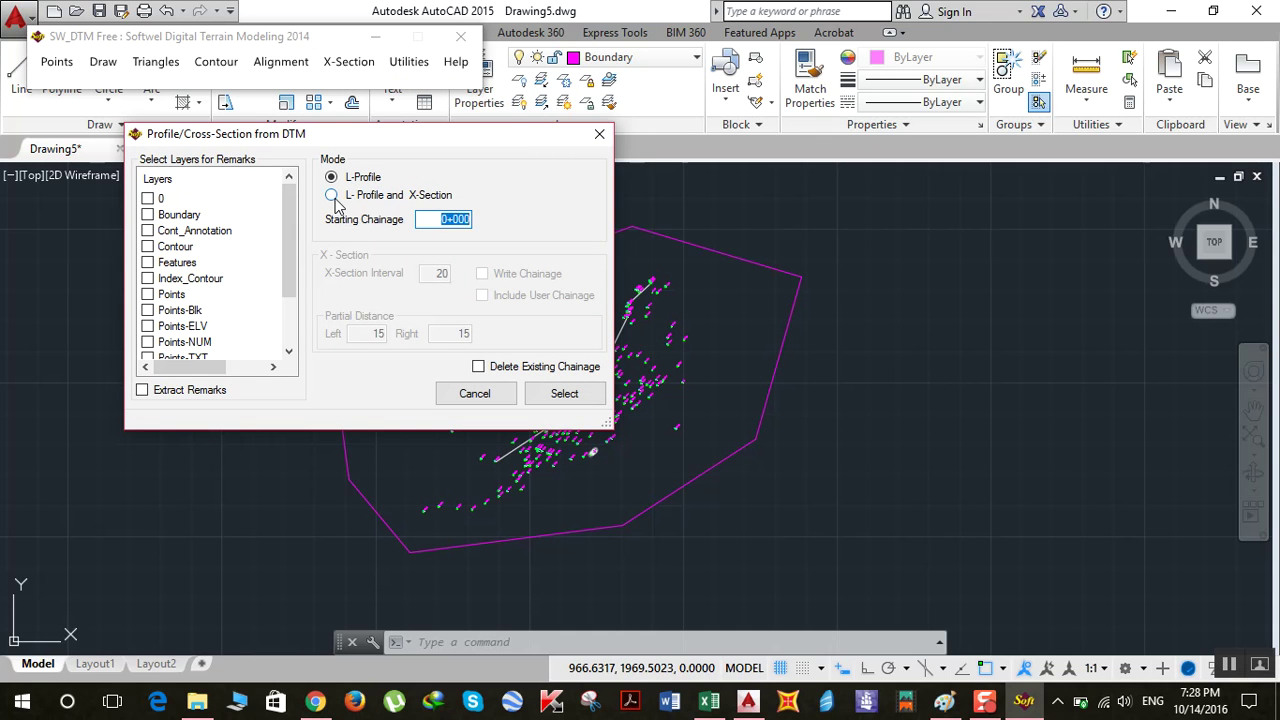
left_click(332, 196)
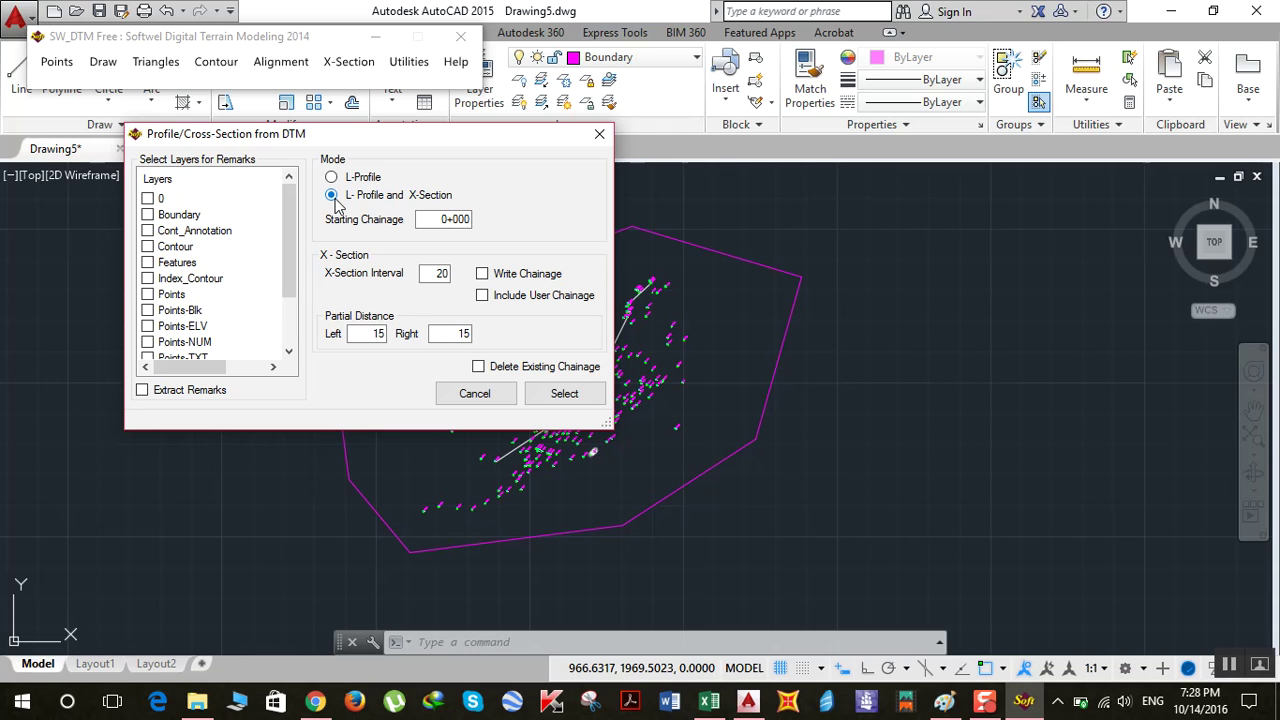
left_click(332, 178)
mouse_move(393, 133)
left_mouse_down()
mouse_move(323, 134)
mouse_move(264, 95)
left_mouse_up()
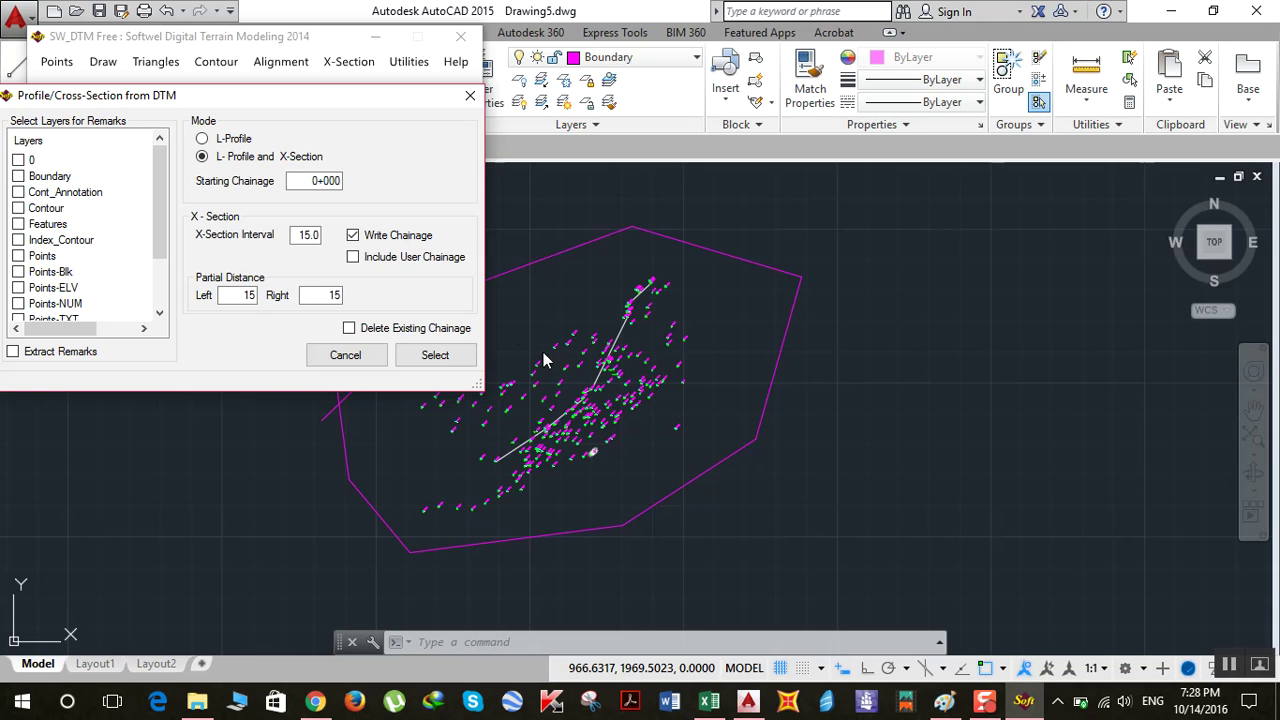
left_click(459, 364)
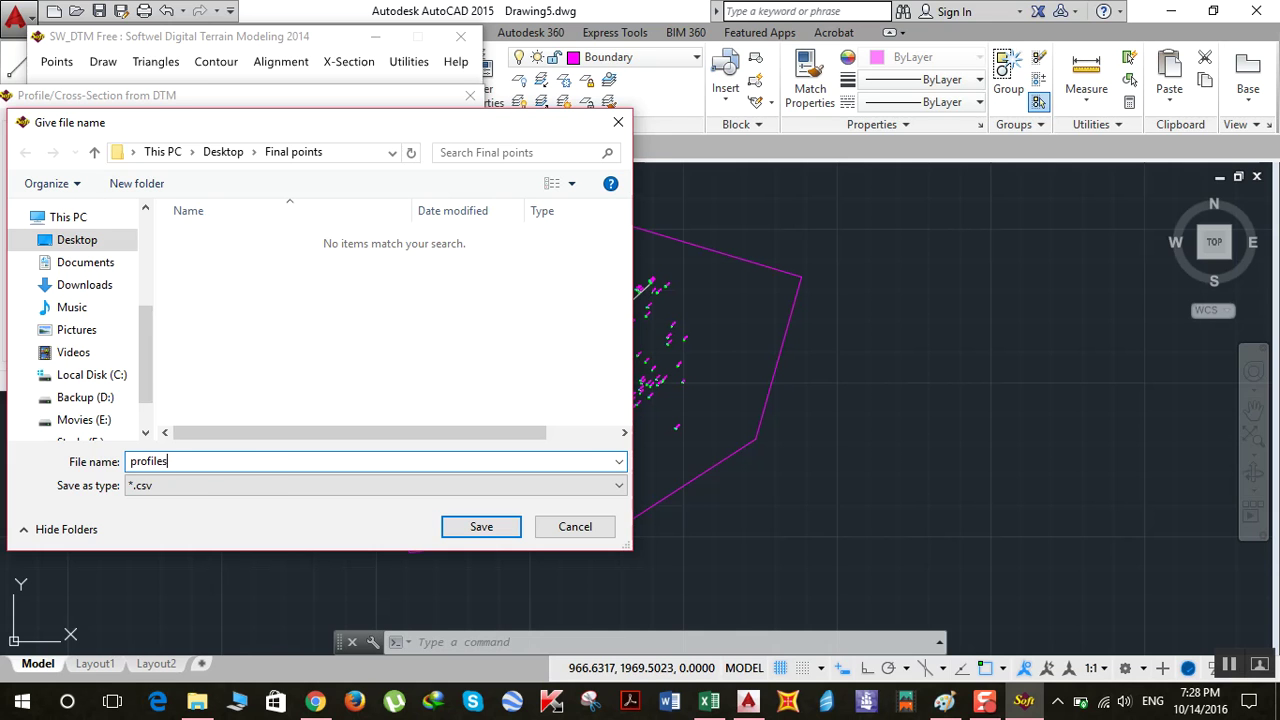
key("Return")
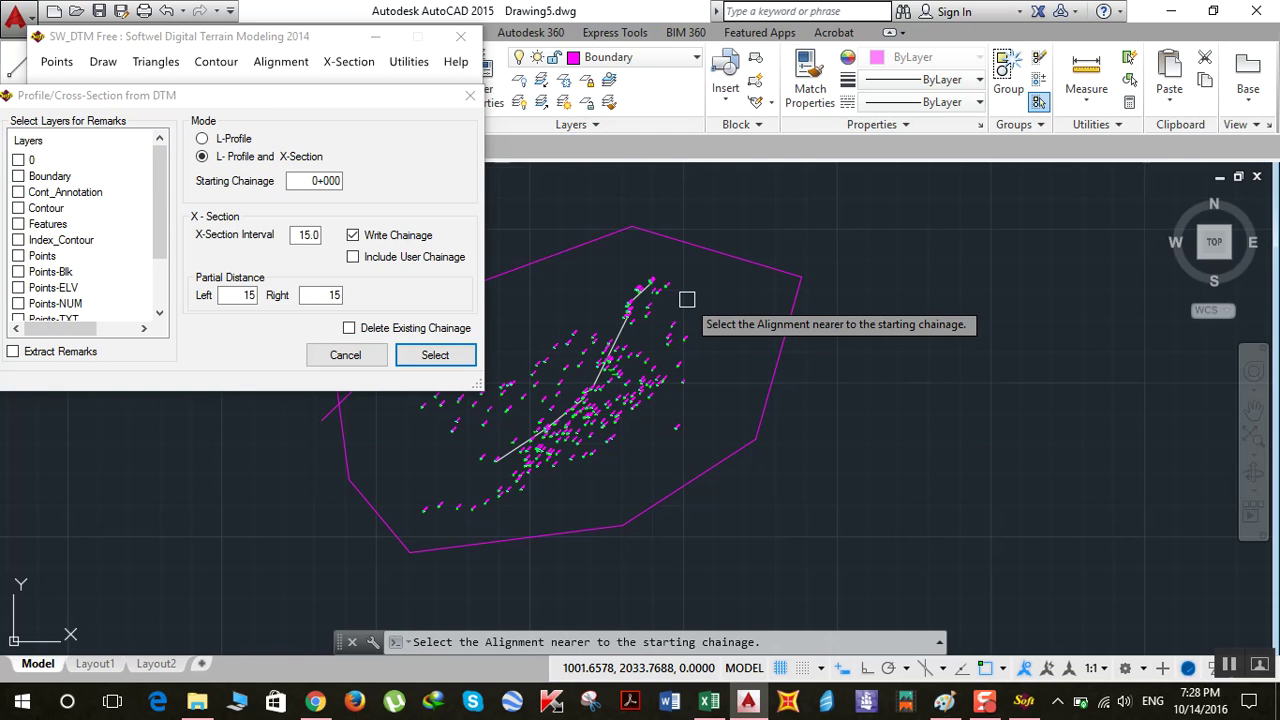
Step: Pick the alignment near its starting chainage to generate cross-section lines; total length 100.669
scroll(663, 280, "up", 5)
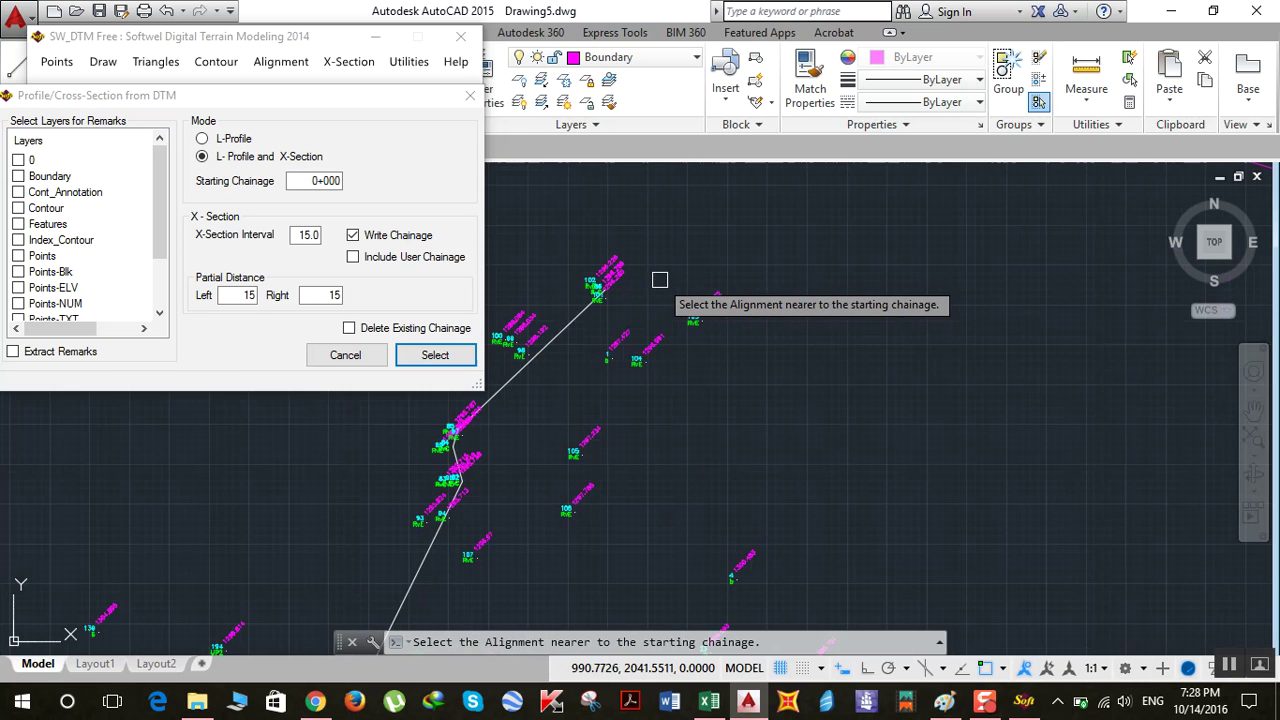
scroll(771, 343, "up", 3)
middle_click_drag(771, 343, 900, 374)
scroll(840, 343, "up", 5)
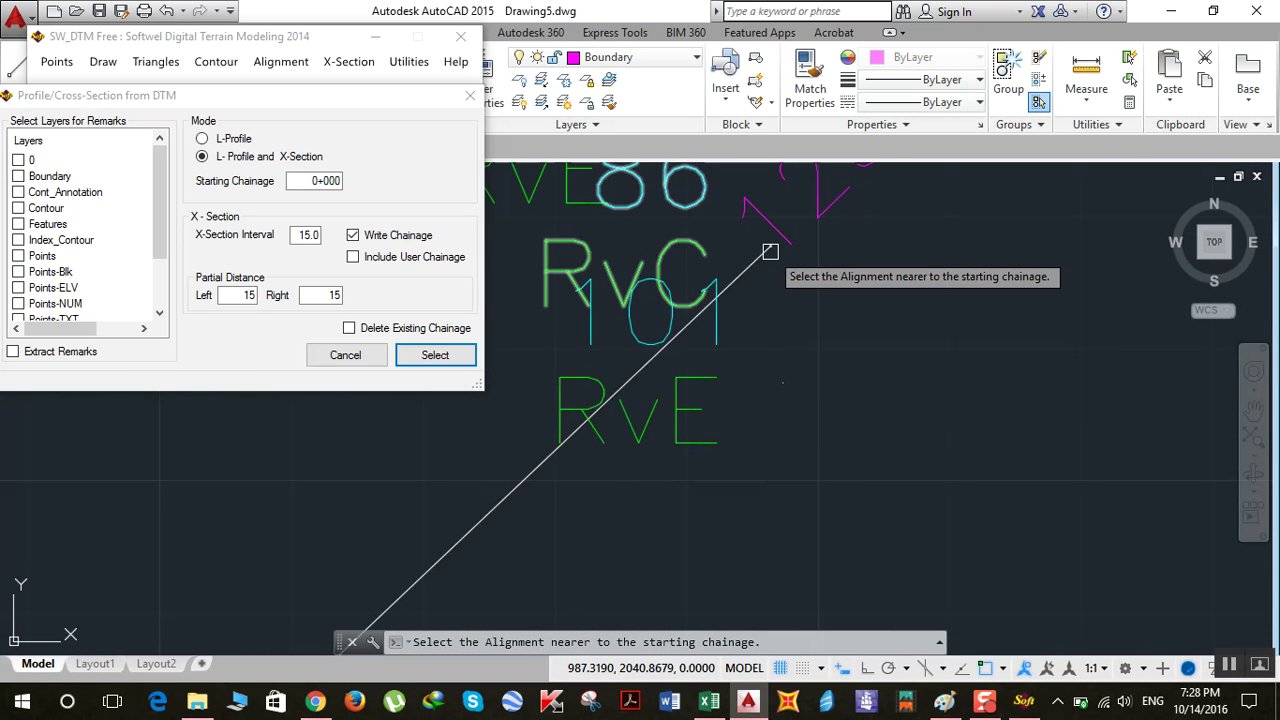
left_click(761, 255)
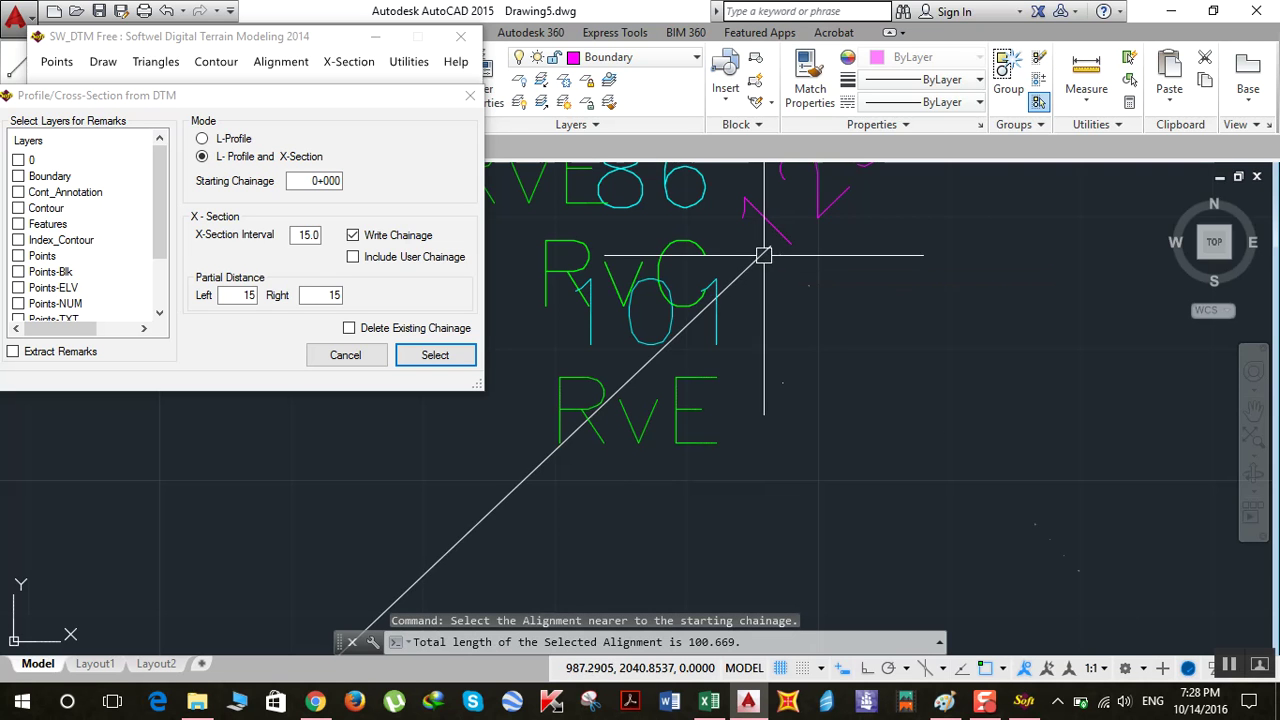
scroll(805, 378, "down", 6)
scroll(798, 378, "down", 4)
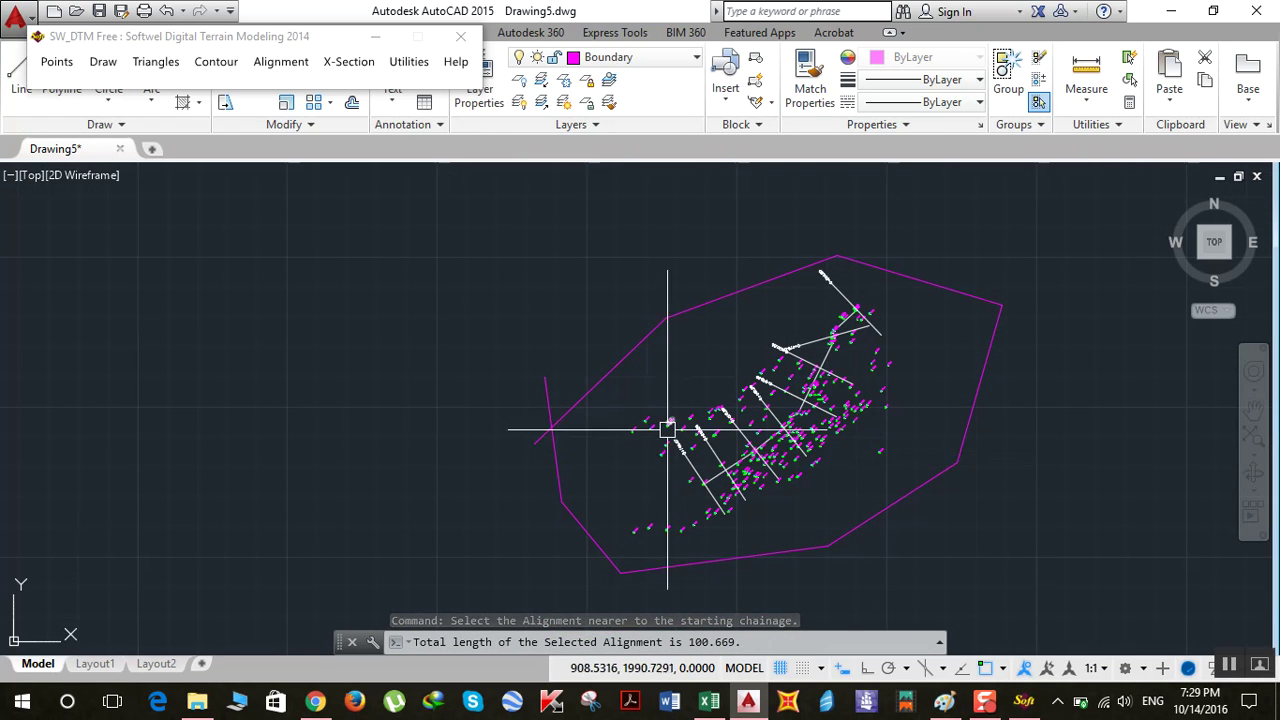
left_click(345, 61)
Step: Read the L-Profile data at 1000 horizontal, 100 vertical scale and start Draw All
mouse_move(443, 122)
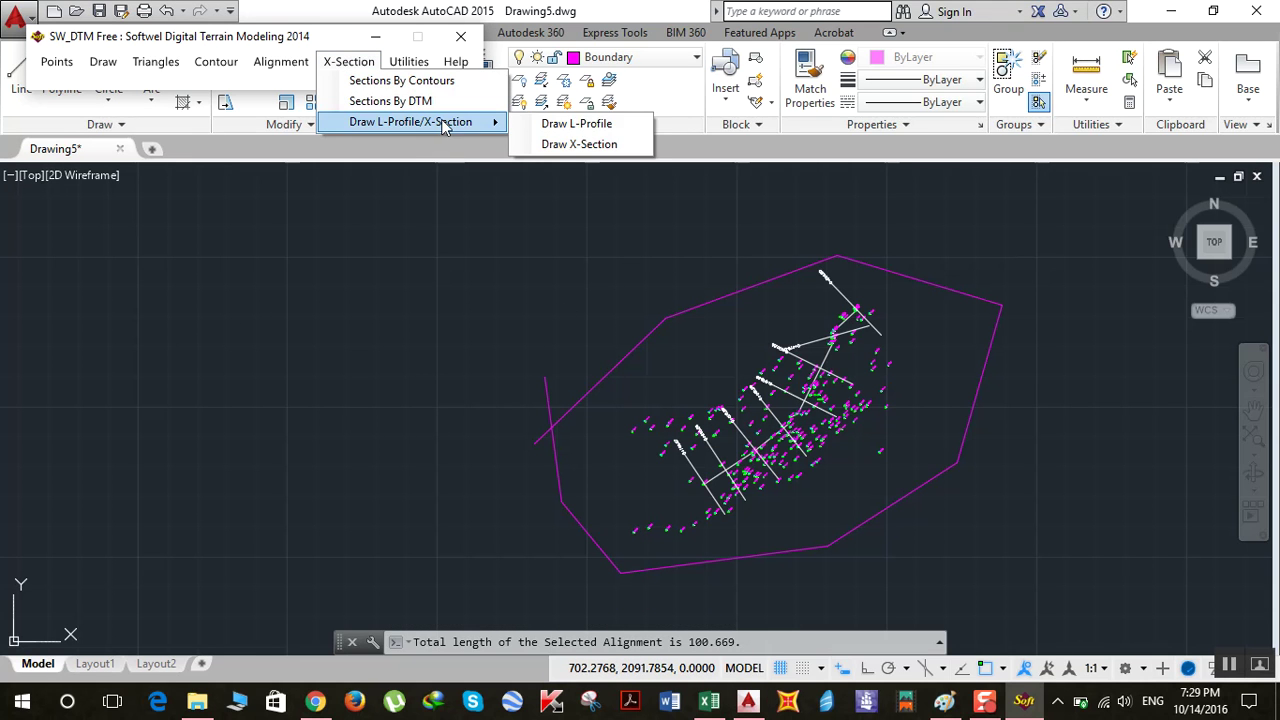
left_click(603, 125)
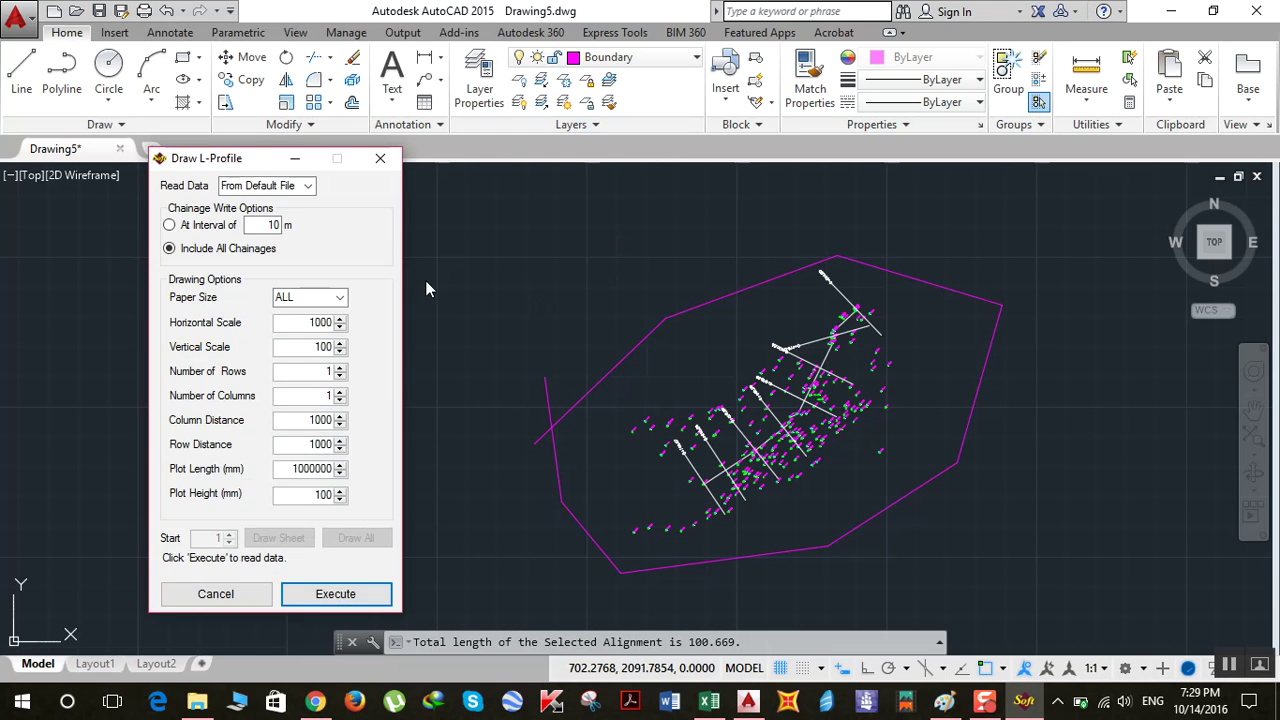
left_click_drag(226, 158, 390, 128)
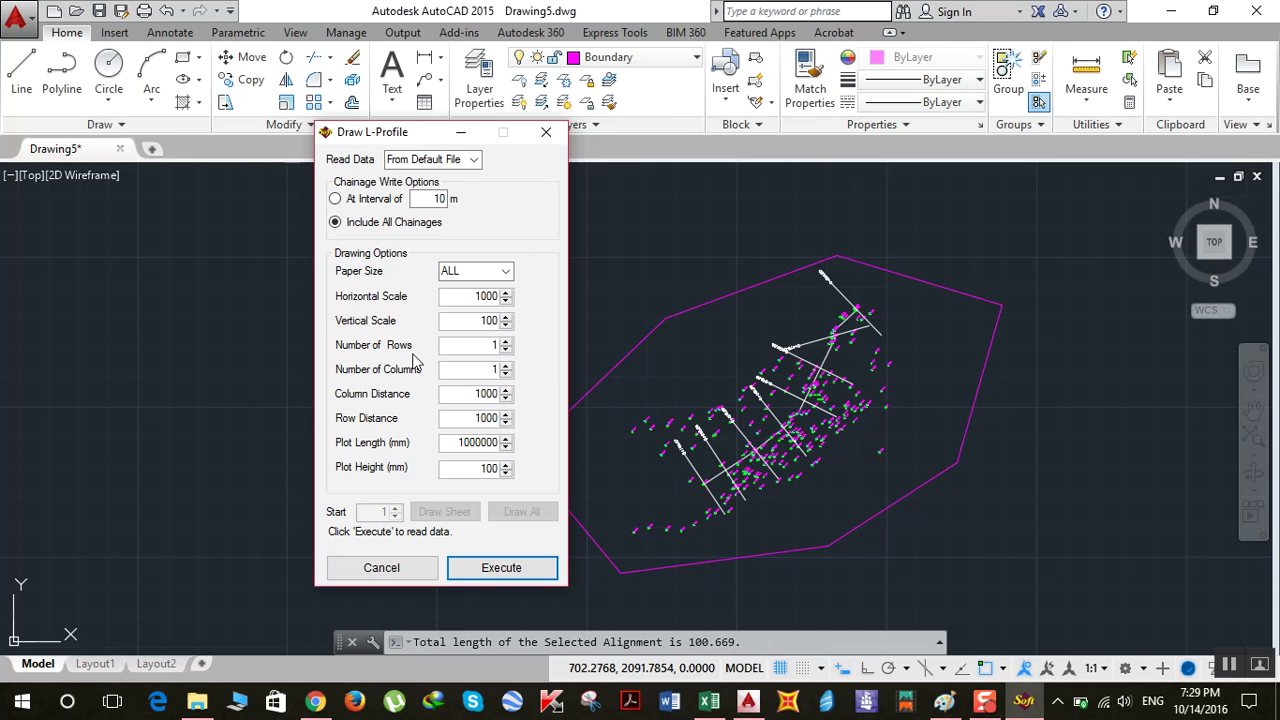
left_click(479, 568)
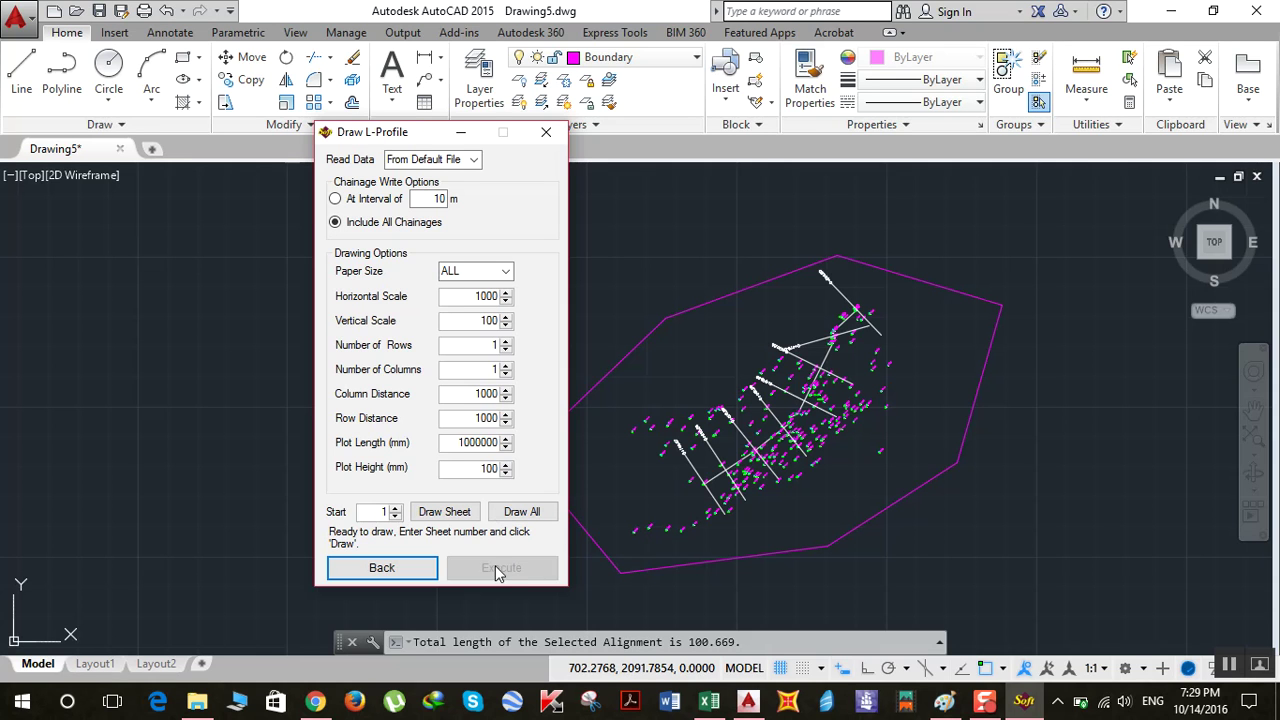
left_click(522, 512)
mouse_move(1077, 463)
middle_mouse_down()
mouse_move(914, 449)
mouse_move(729, 357)
middle_mouse_up()
scroll(914, 449, "down", 3)
scroll(771, 366, "down", 2)
mouse_move(766, 400)
middle_mouse_down()
mouse_move(747, 480)
mouse_move(827, 480)
middle_mouse_up()
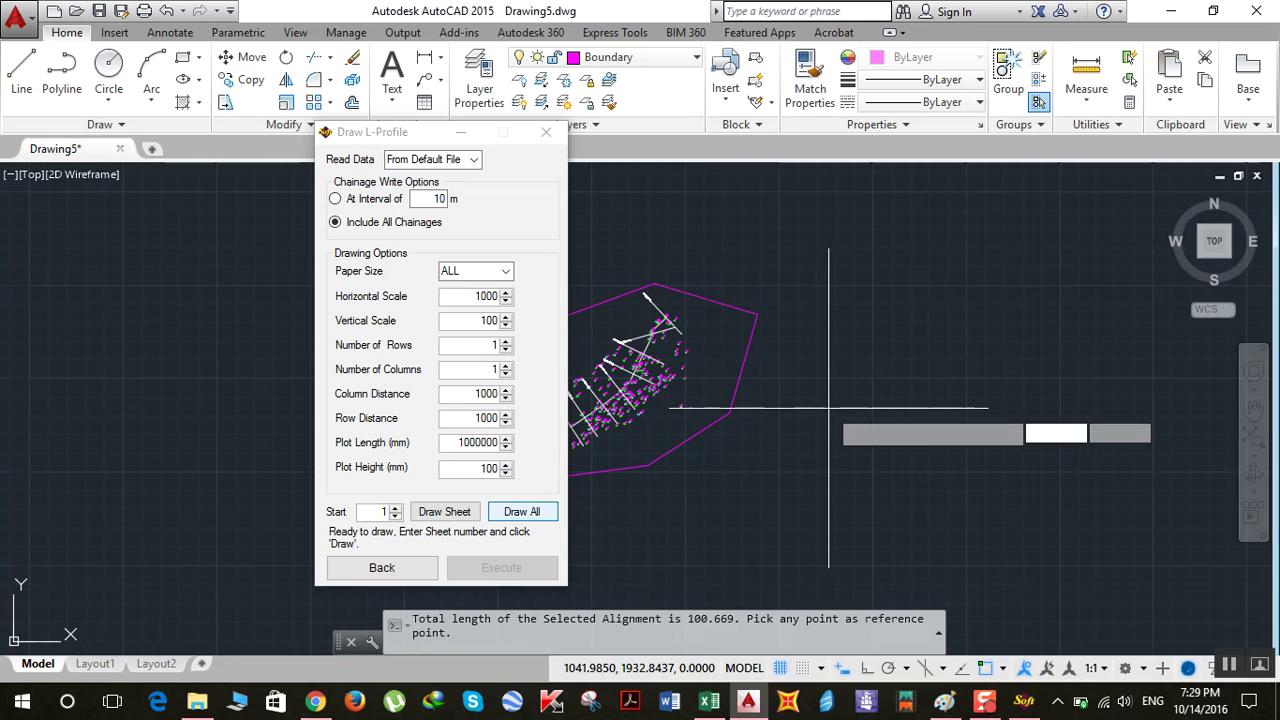
Step: Pick a reference point right of the site plan to plot the longitudinal profile sheet
middle_click(858, 457)
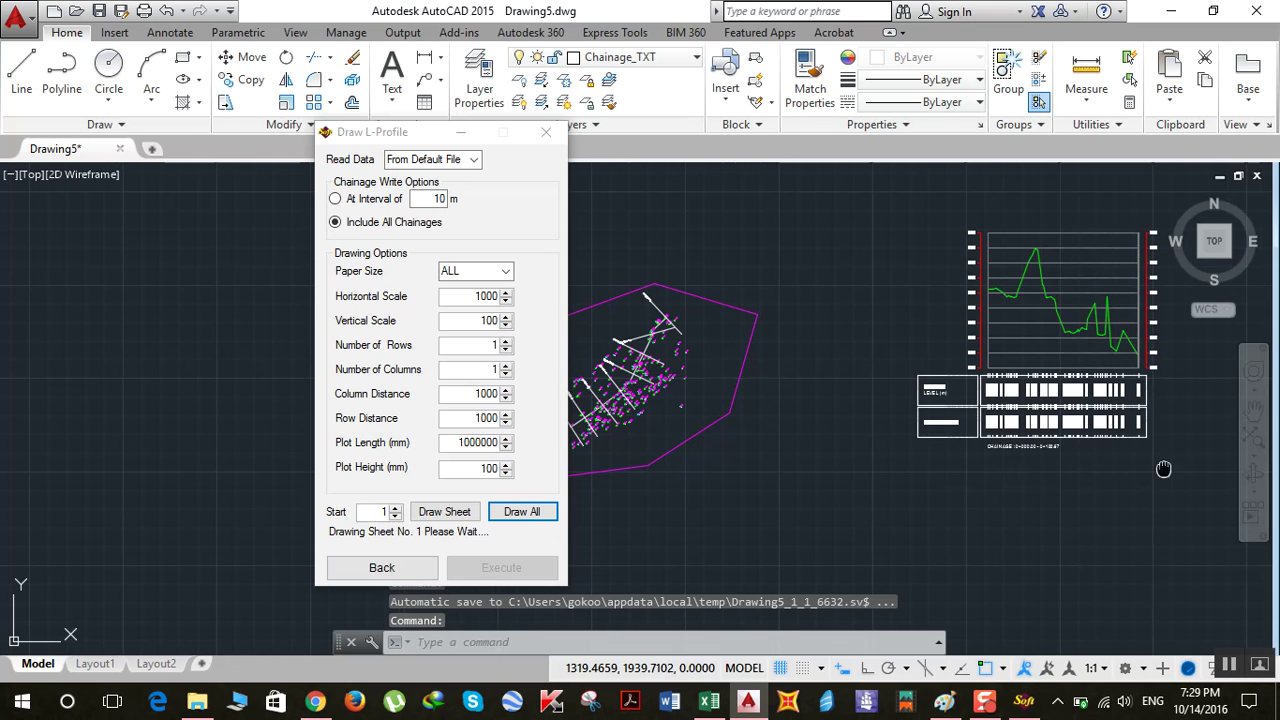
scroll(866, 569, "down", 2)
scroll(929, 391, "up", 5)
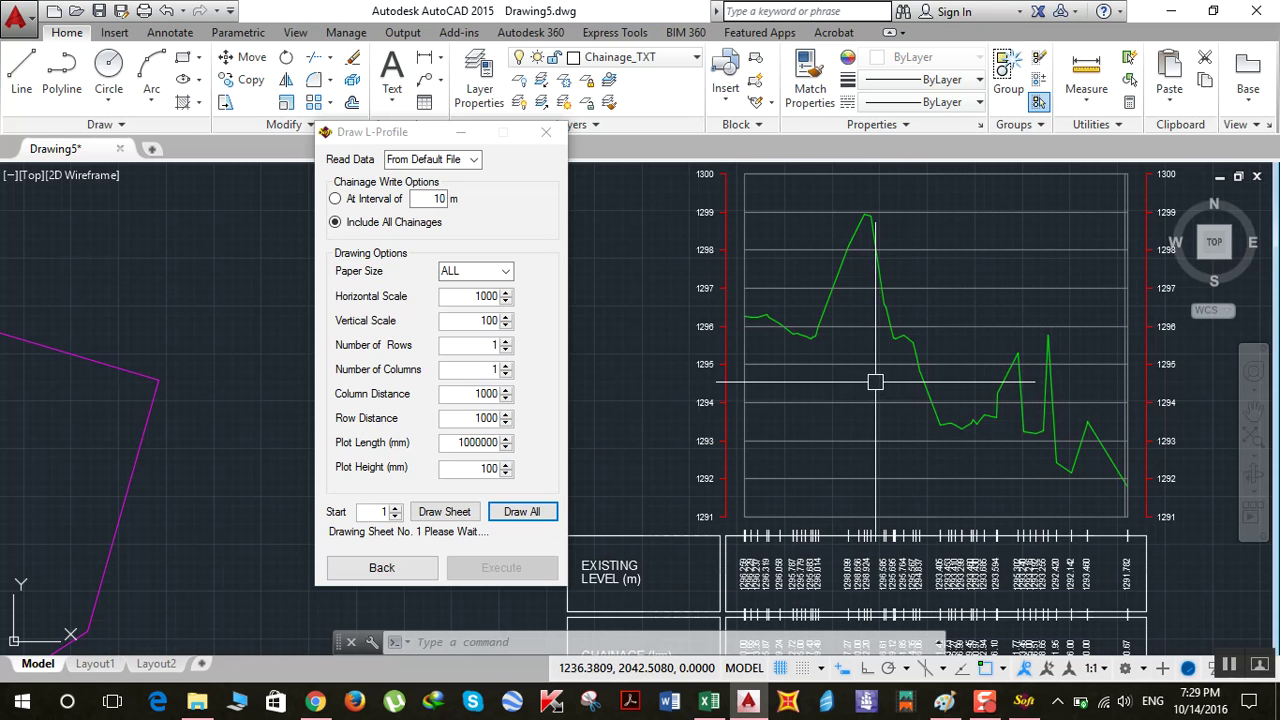
scroll(873, 381, "down", 2)
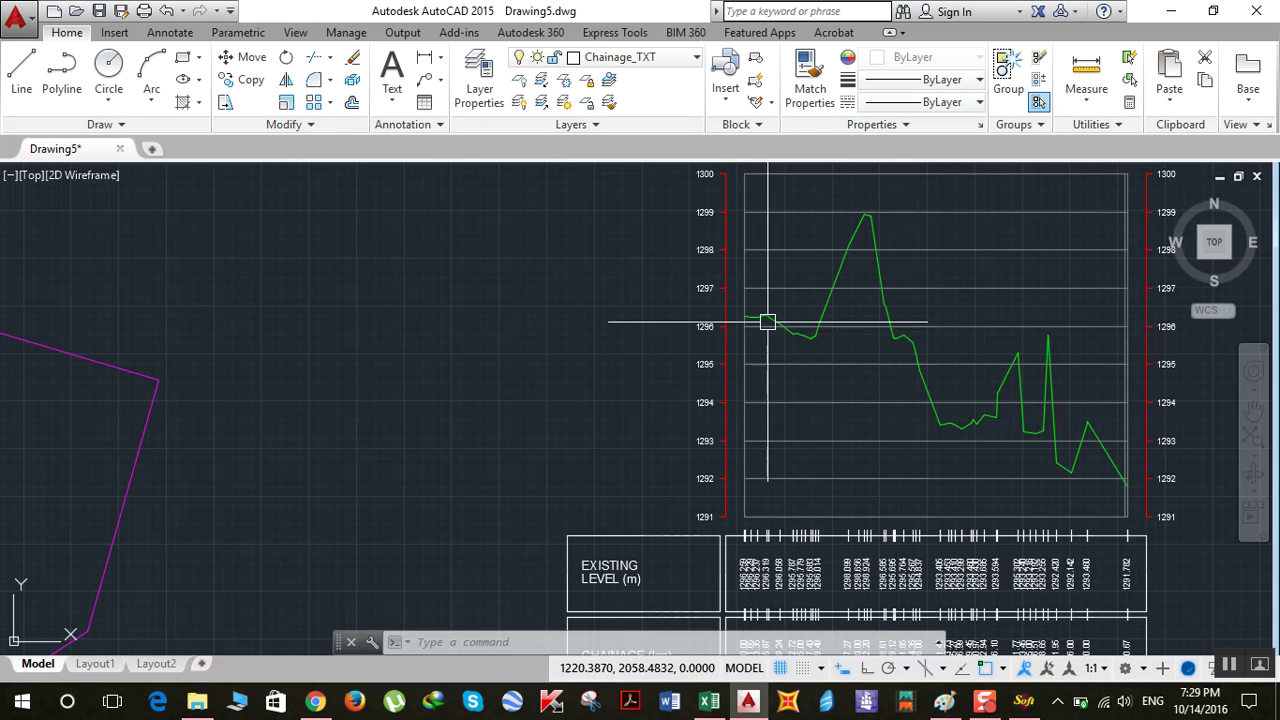
Step: Trace a white PLINE grade line from about 1296.3 at the left end down to 1291.8
left_click(61, 72)
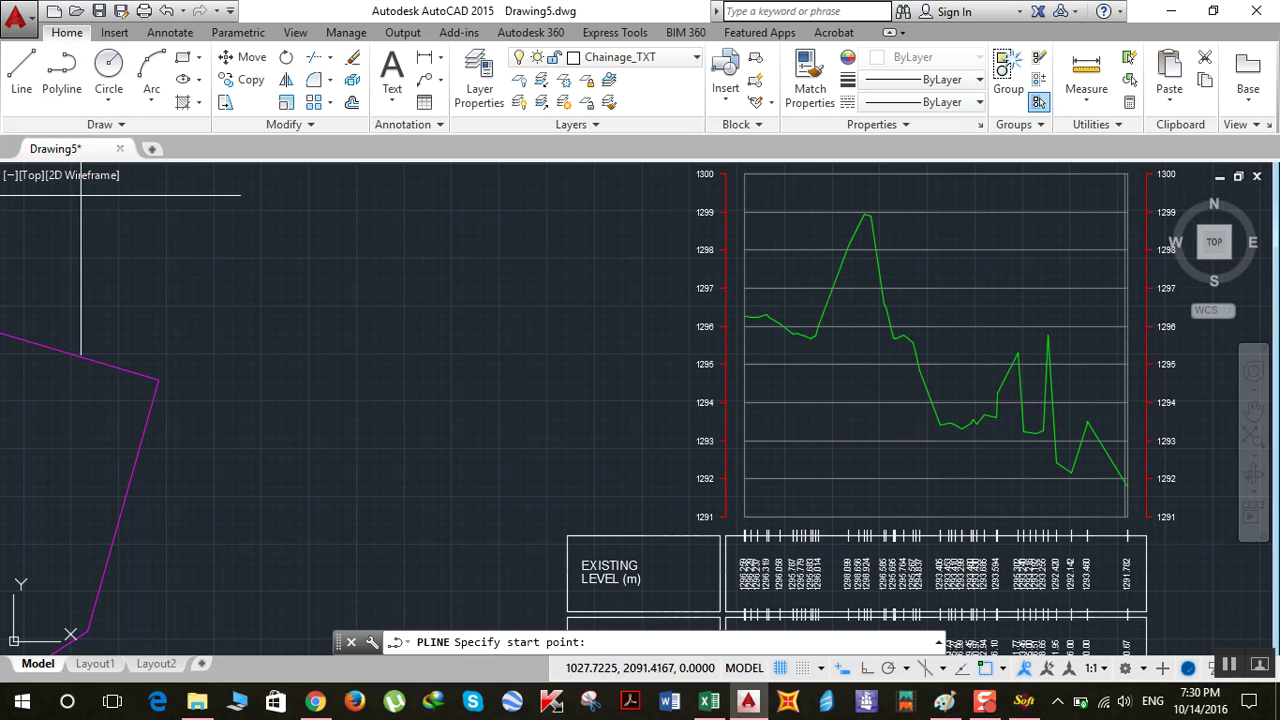
left_click(745, 316)
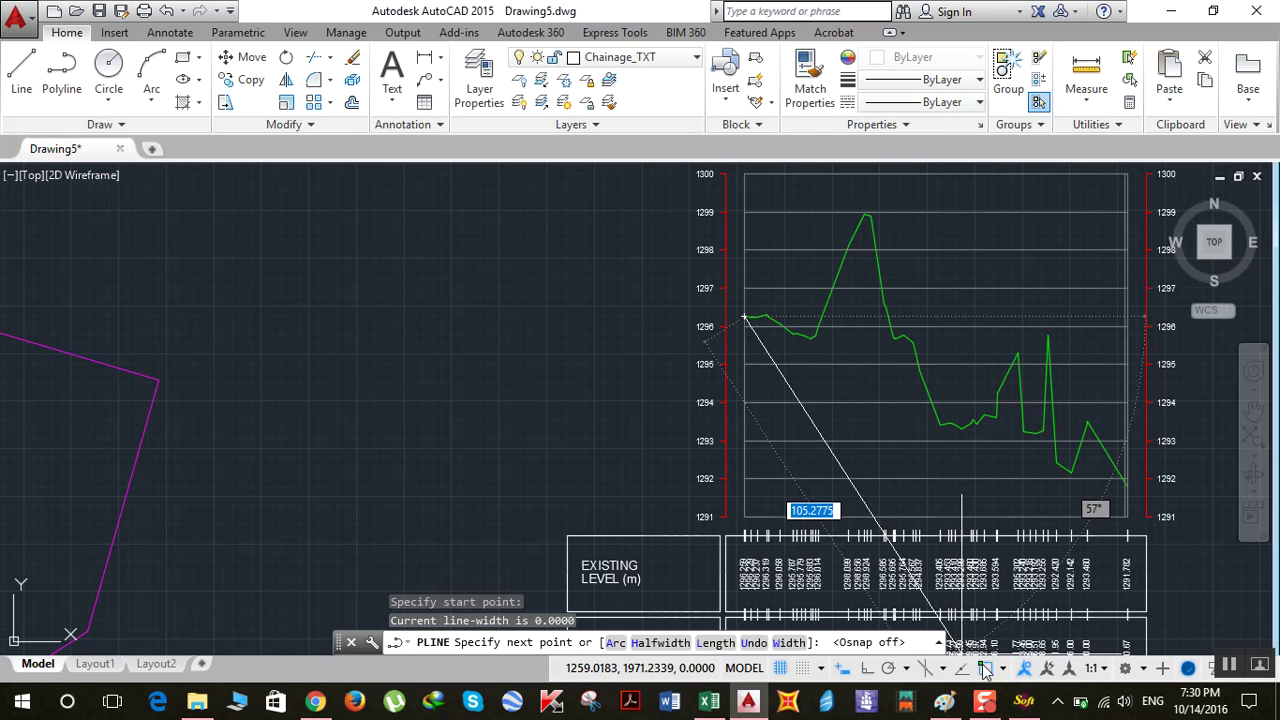
left_click(797, 327)
left_click(832, 334)
left_click(868, 342)
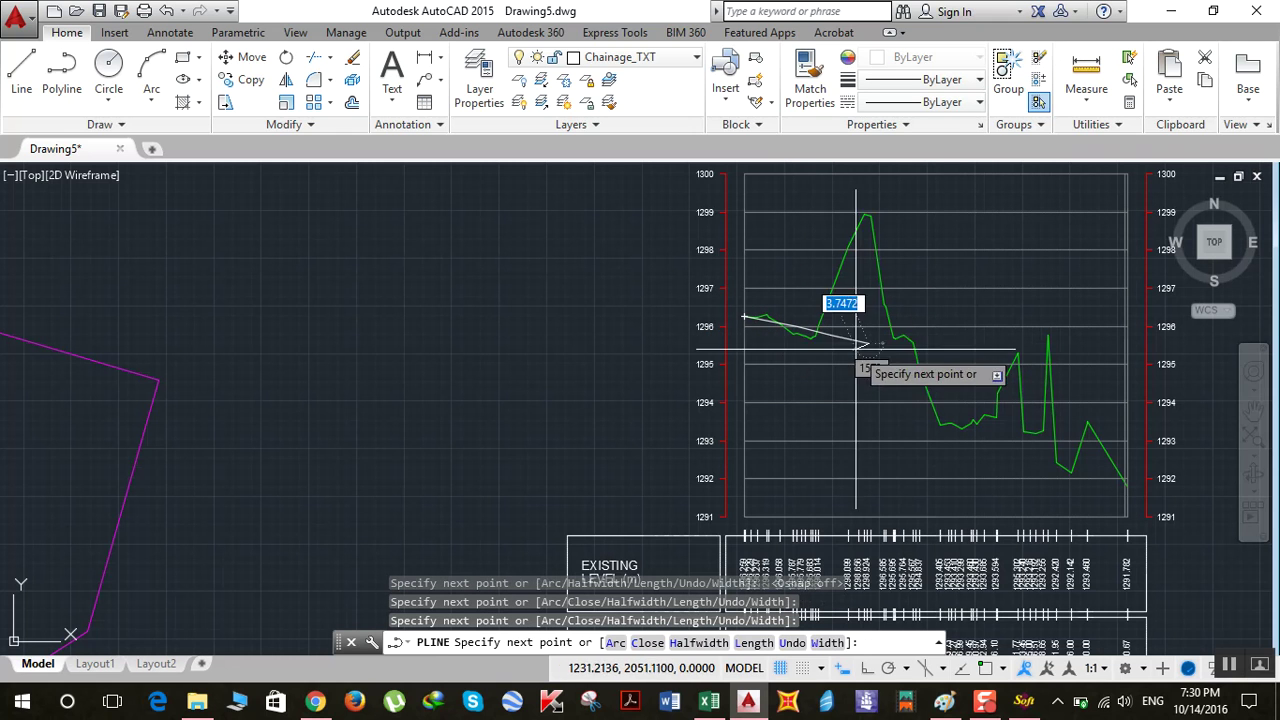
left_click(920, 358)
left_click(958, 379)
left_click(988, 394)
left_click(998, 403)
left_click(1036, 412)
left_click(1058, 415)
left_click(1080, 425)
left_click(1097, 443)
left_click(1114, 465)
left_click(1128, 489)
key("Return")
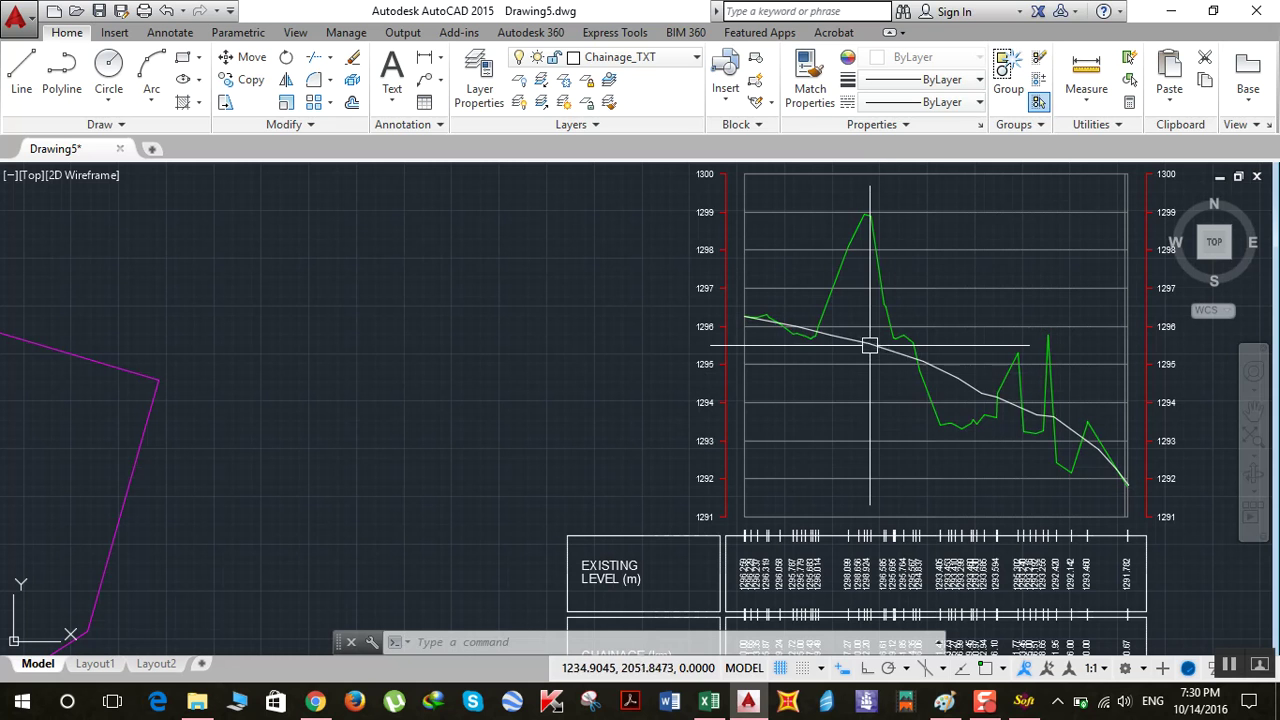
Step: Zoom to the whole drawing and close the Draw L-Profile dialog
scroll(870, 345, "down", 2)
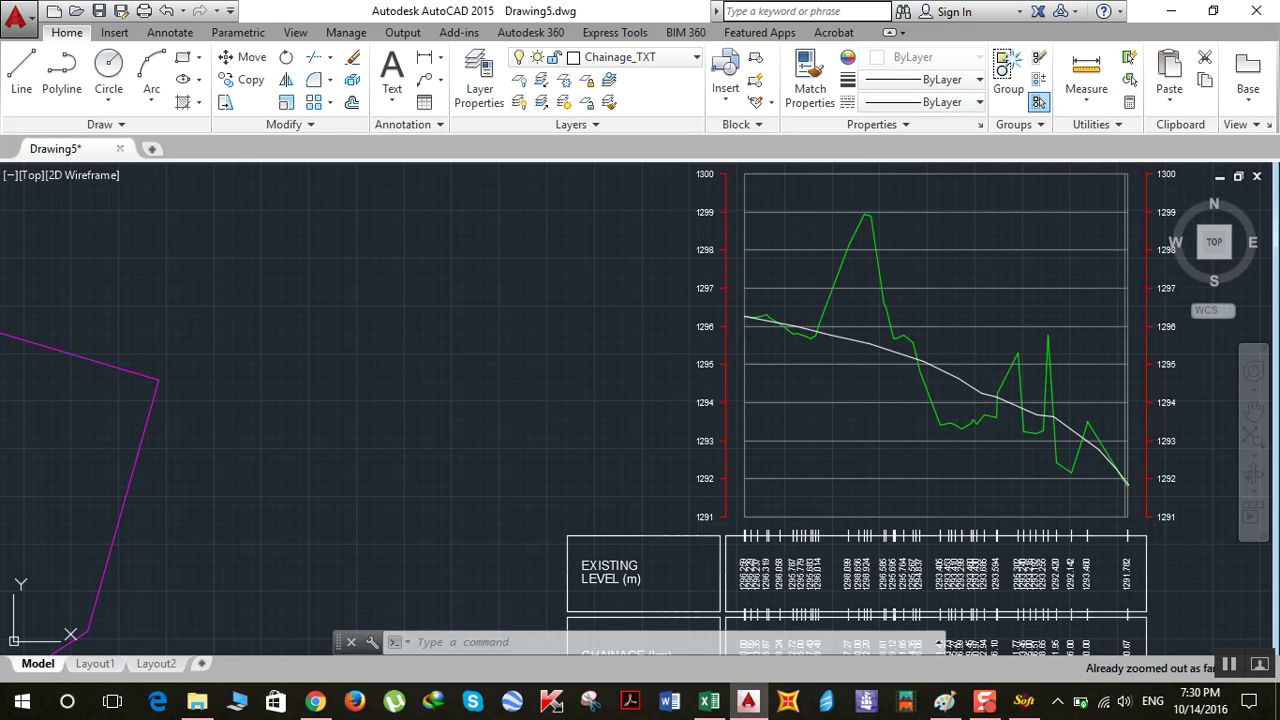
middle_click(494, 386)
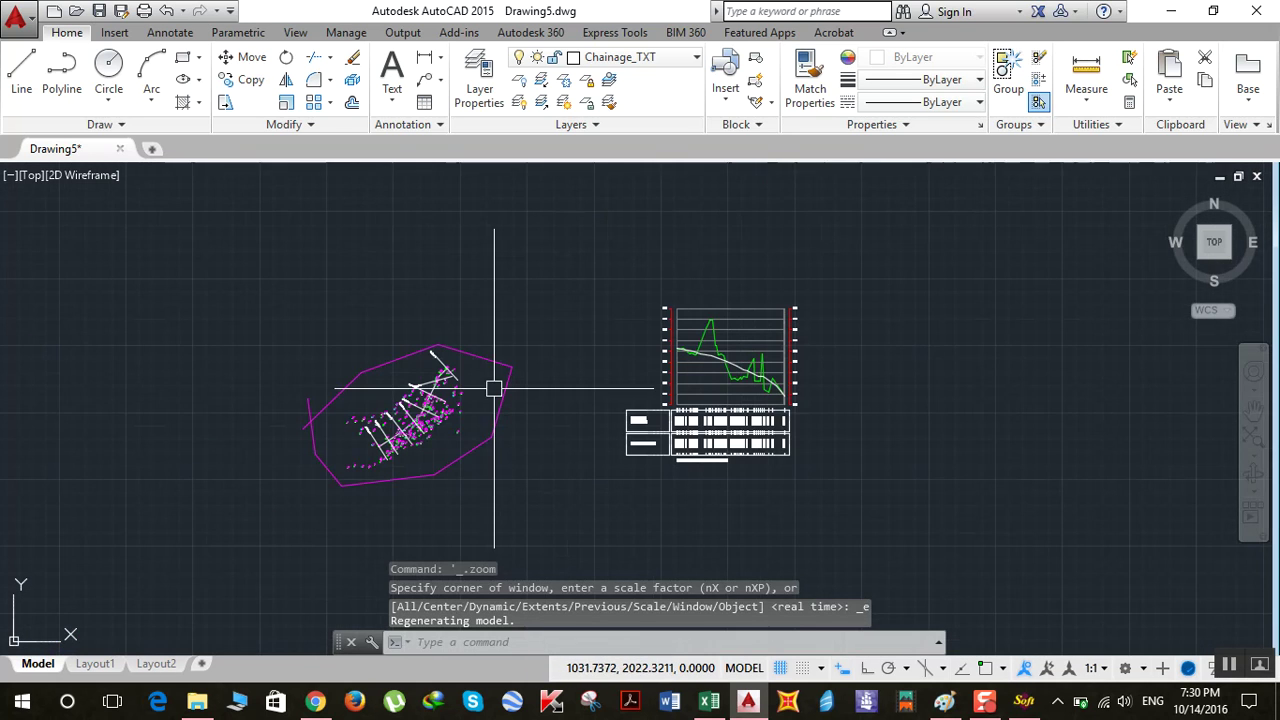
left_click(1024, 700)
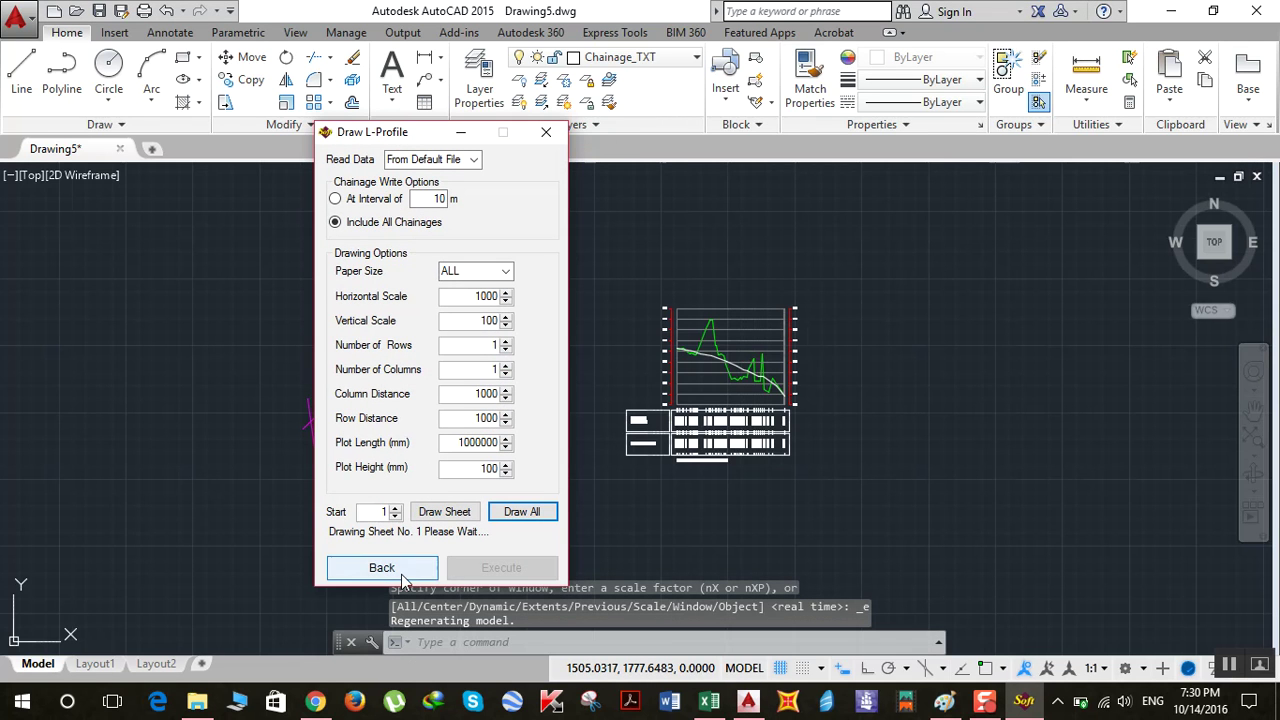
left_click(545, 133)
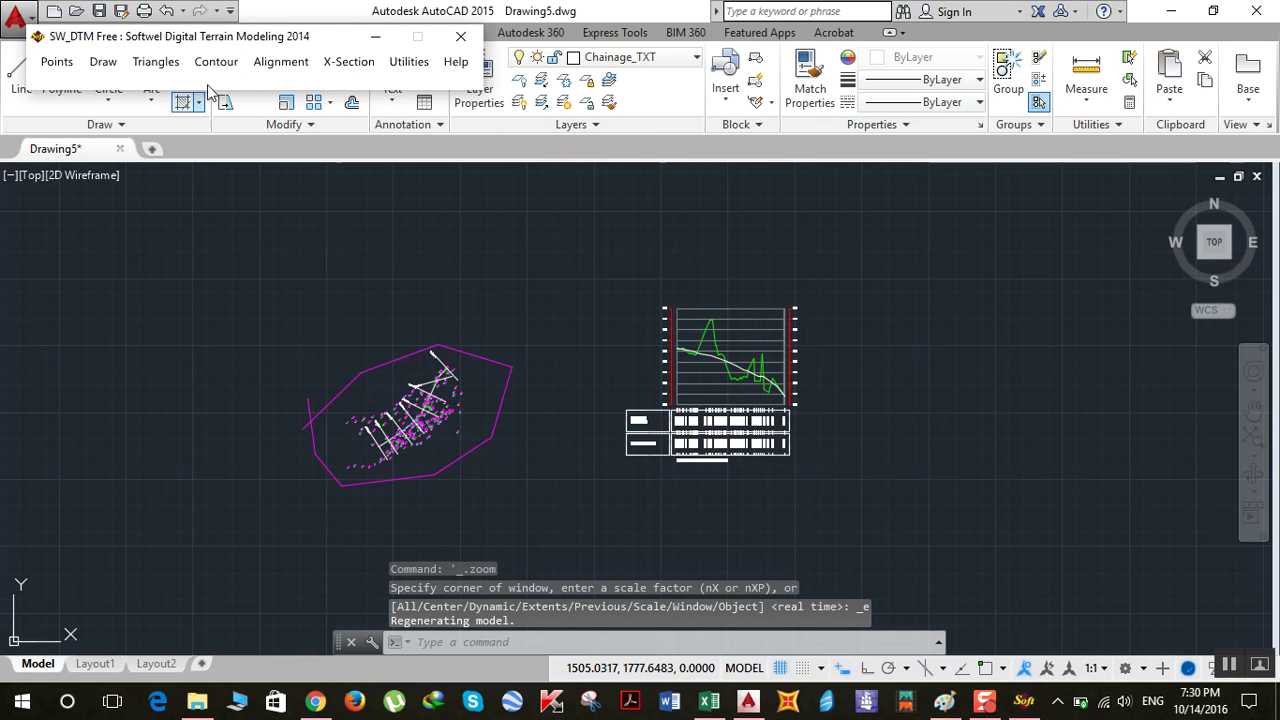
Step: Choose X-Section > Draw L-Profile/X-Section > Draw X-Section
left_click(348, 68)
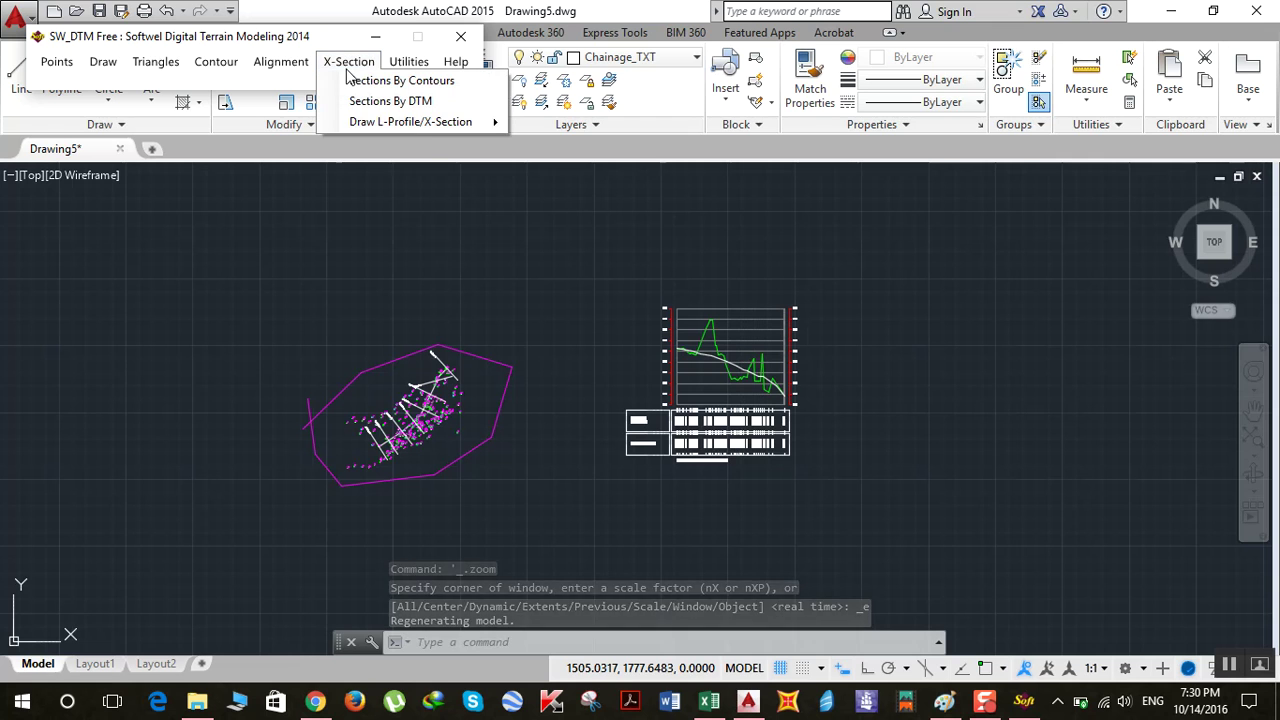
mouse_move(440, 121)
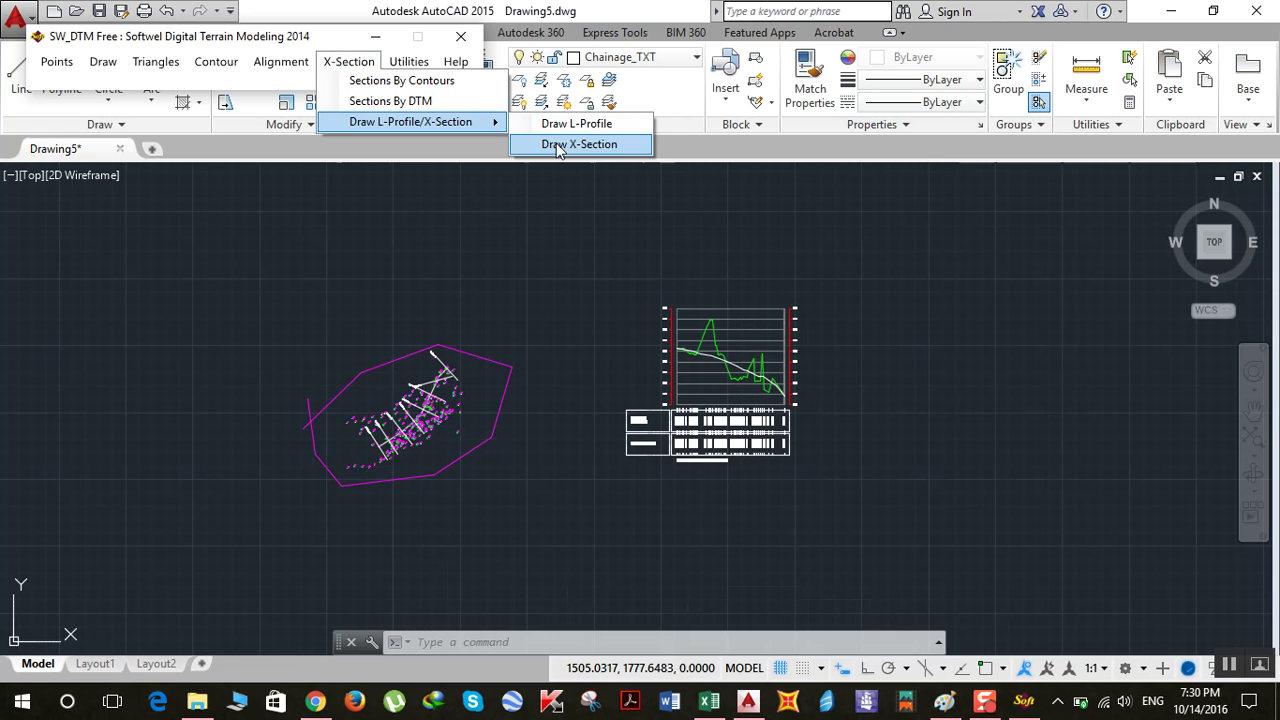
left_click(558, 145)
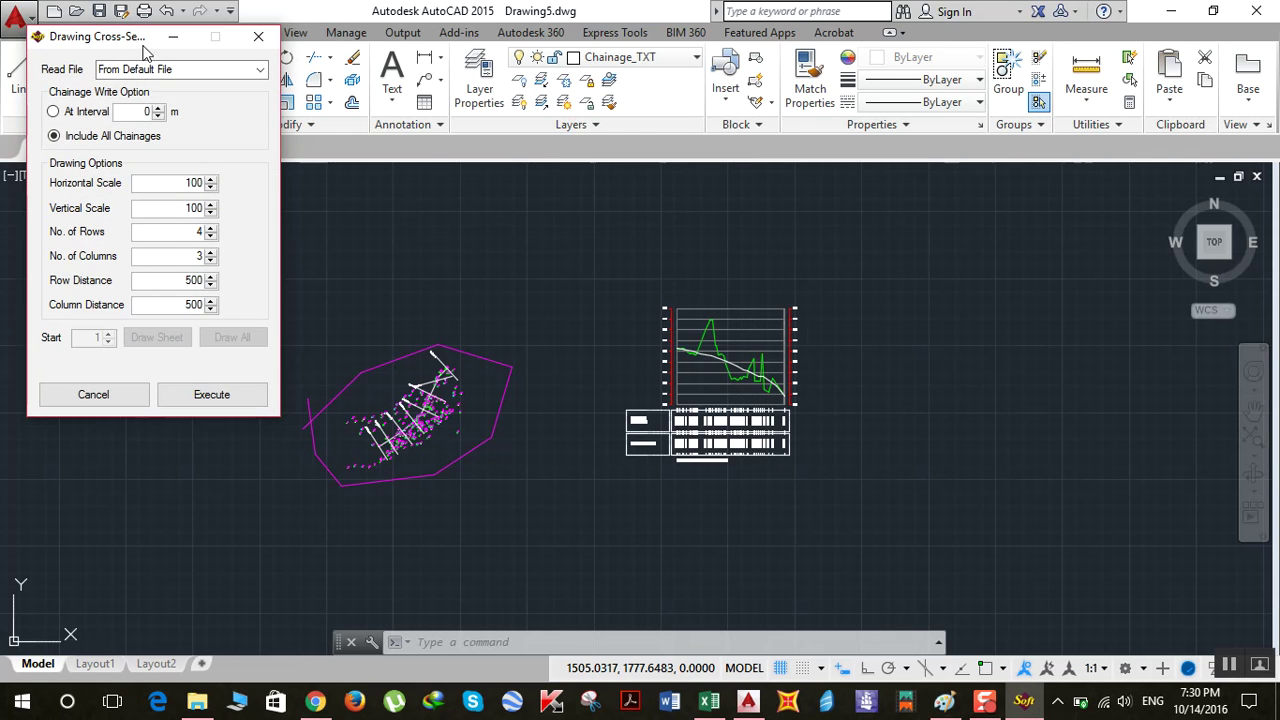
Step: Set vertical scale 50 with horizontal 100, find the 8 cross sections, and start Draw All
left_click_drag(143, 47, 588, 134)
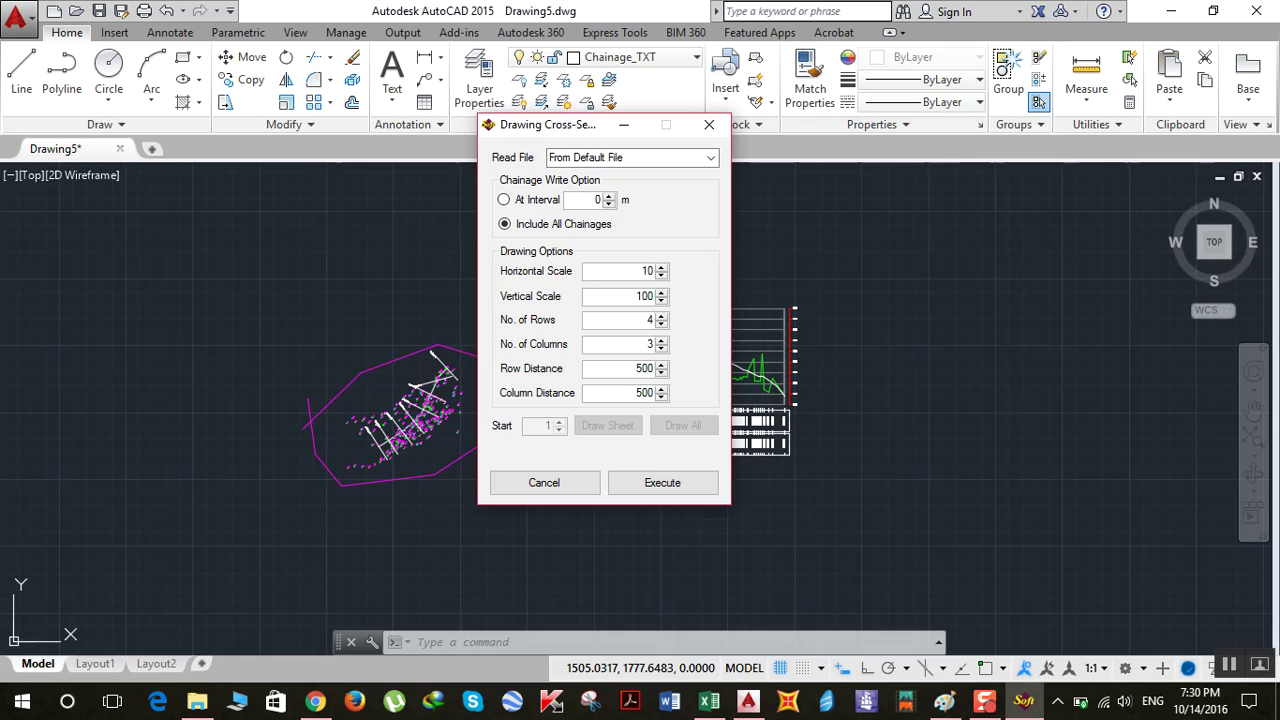
type("50")
mouse_move(595, 128)
left_mouse_down()
mouse_move(140, 124)
mouse_move(154, 109)
left_mouse_up()
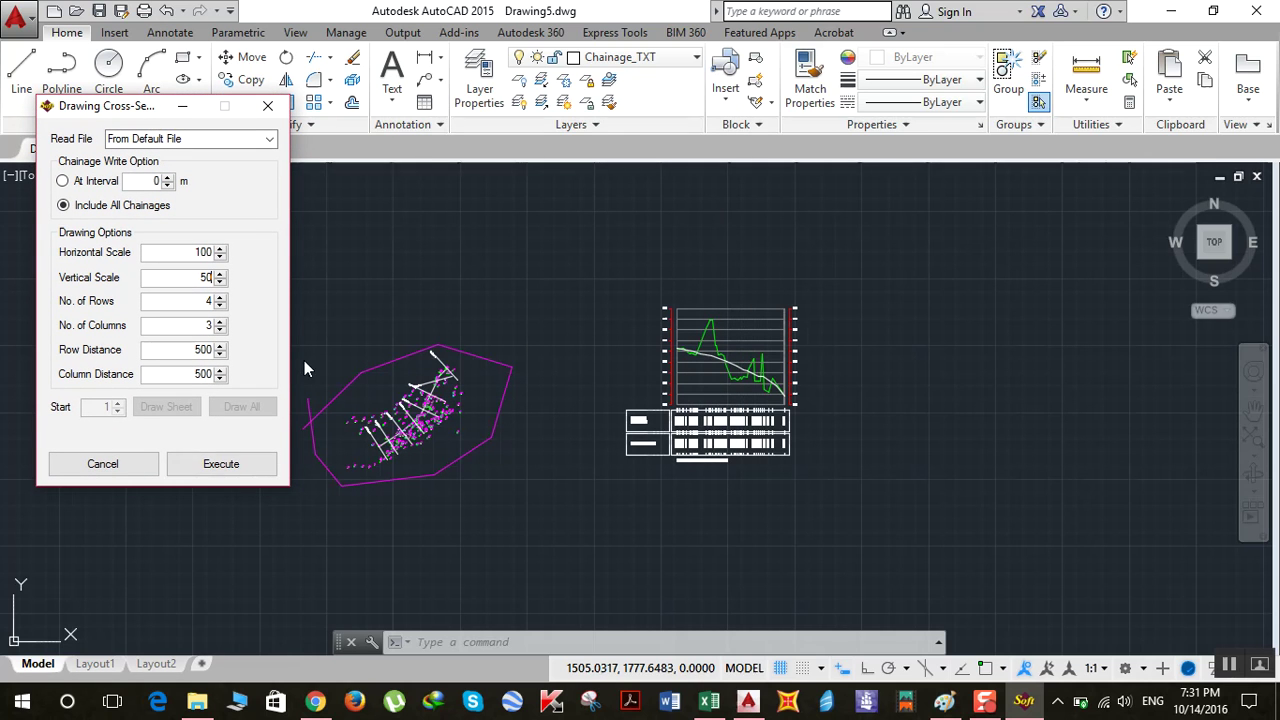
left_click(226, 465)
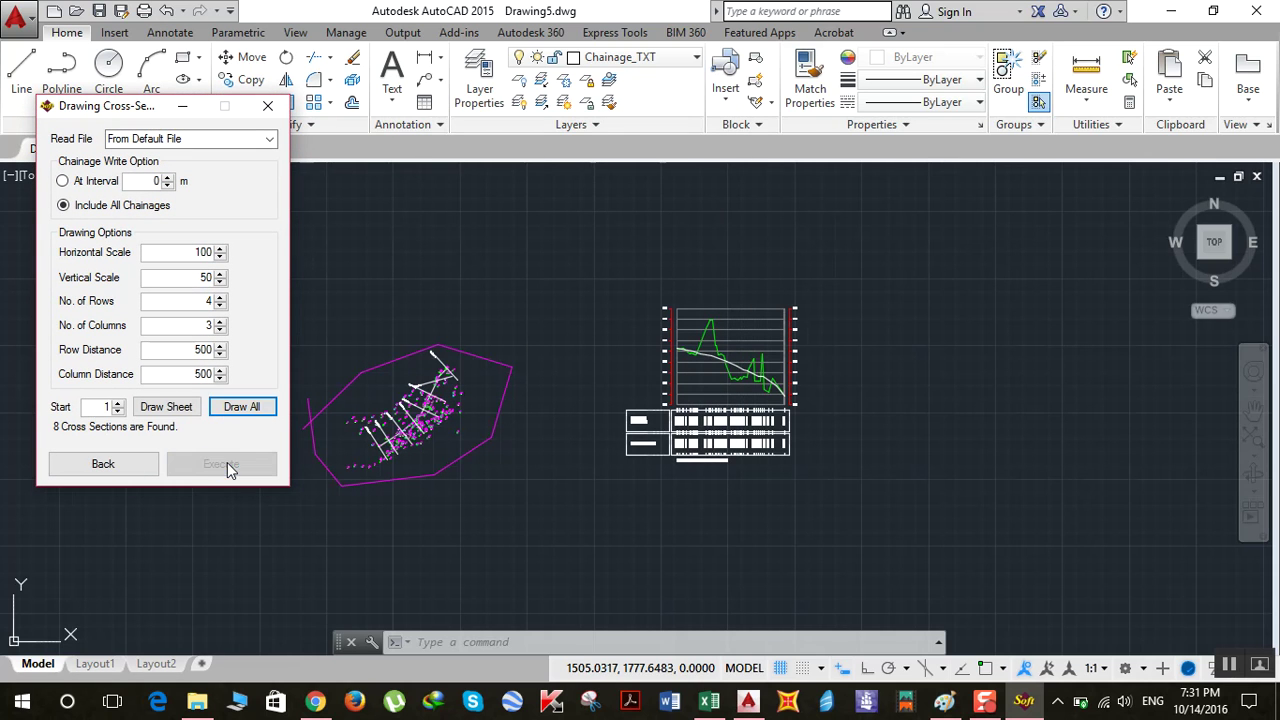
left_click(241, 408)
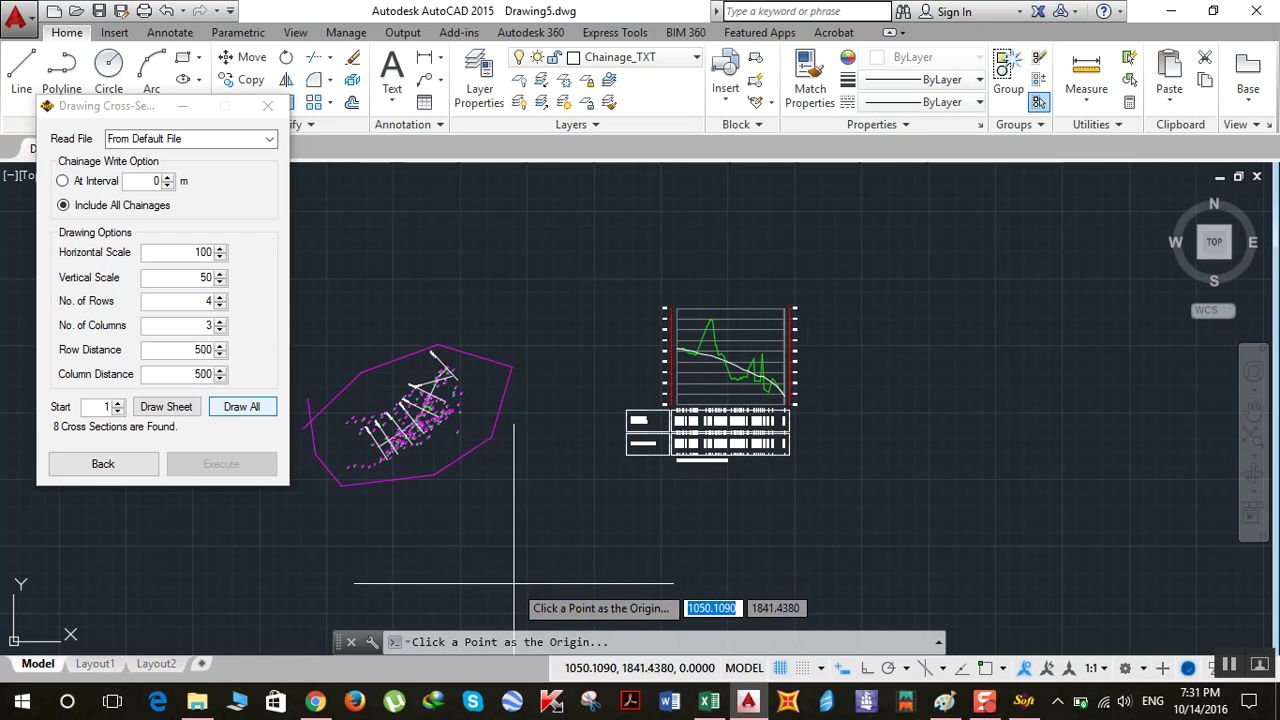
Step: Pick an origin point to draw all eight cross-section sheets in a grid, then go Back
left_click(457, 605)
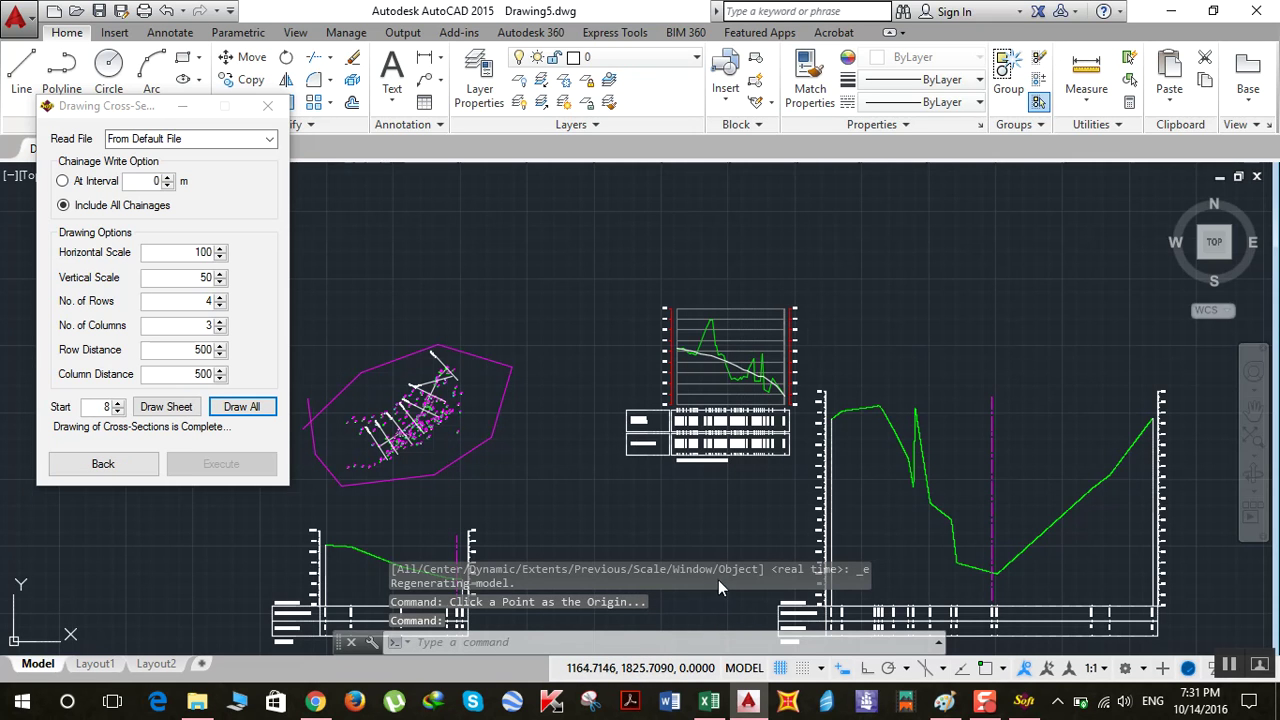
scroll(595, 513, "down", 3)
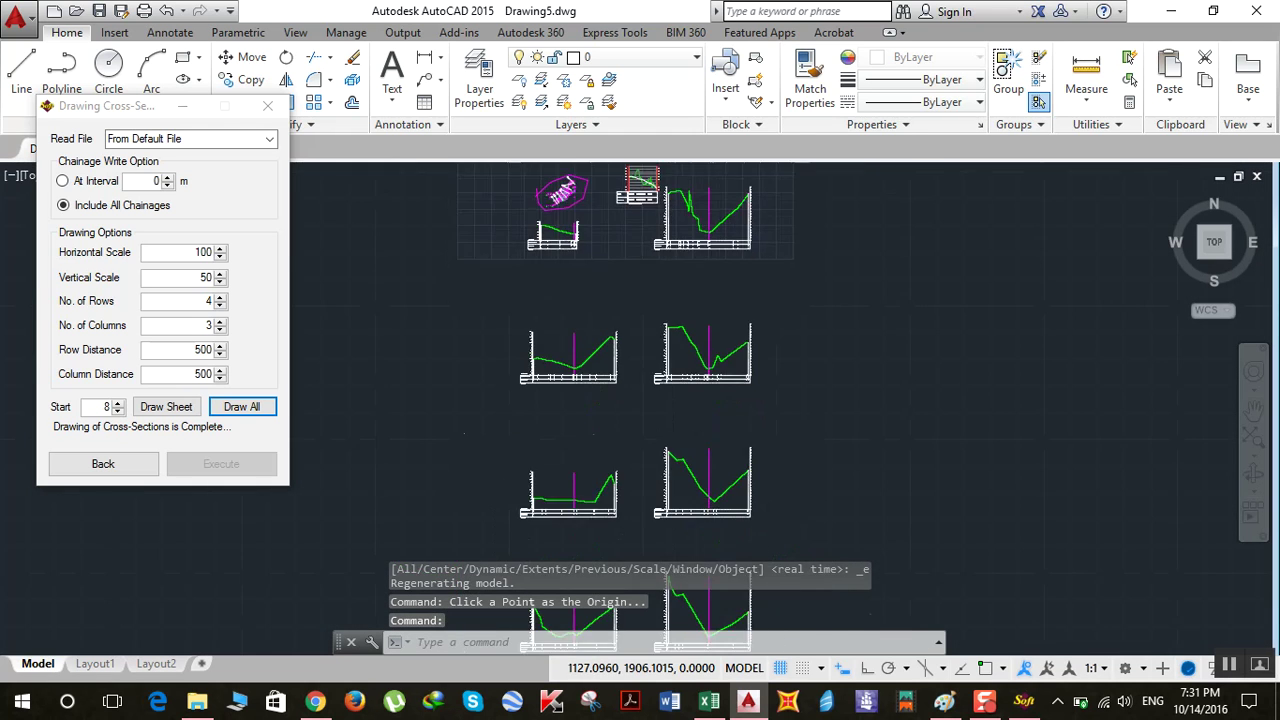
middle_click(669, 503)
middle_click(669, 503)
scroll(669, 503, "down", 2)
scroll(743, 480, "down", 2)
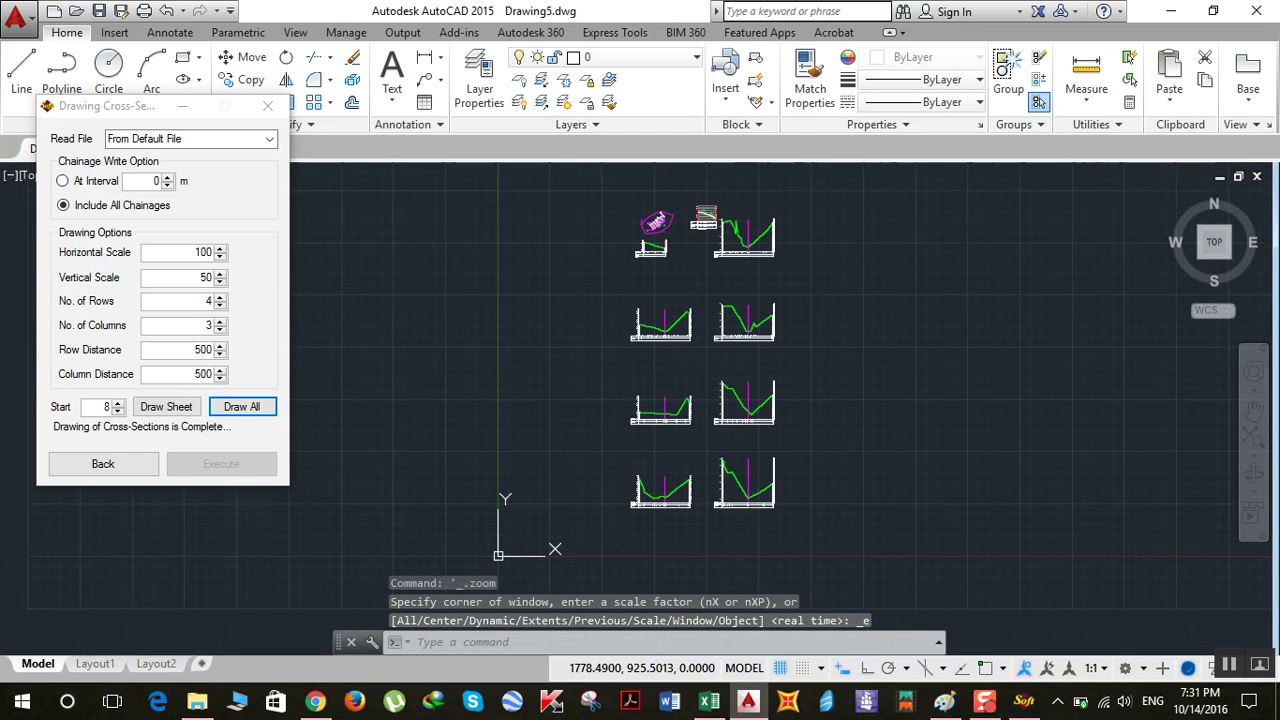
scroll(807, 418, "up", 2)
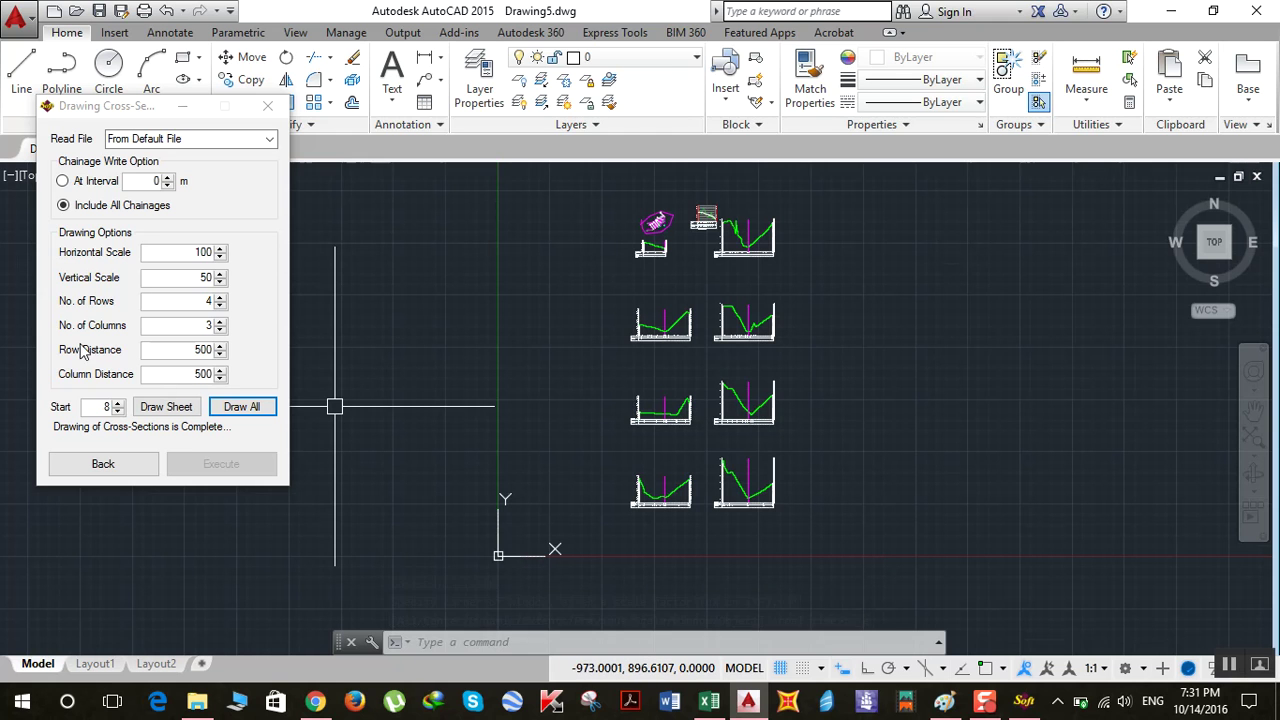
left_click_drag(115, 105, 351, 121)
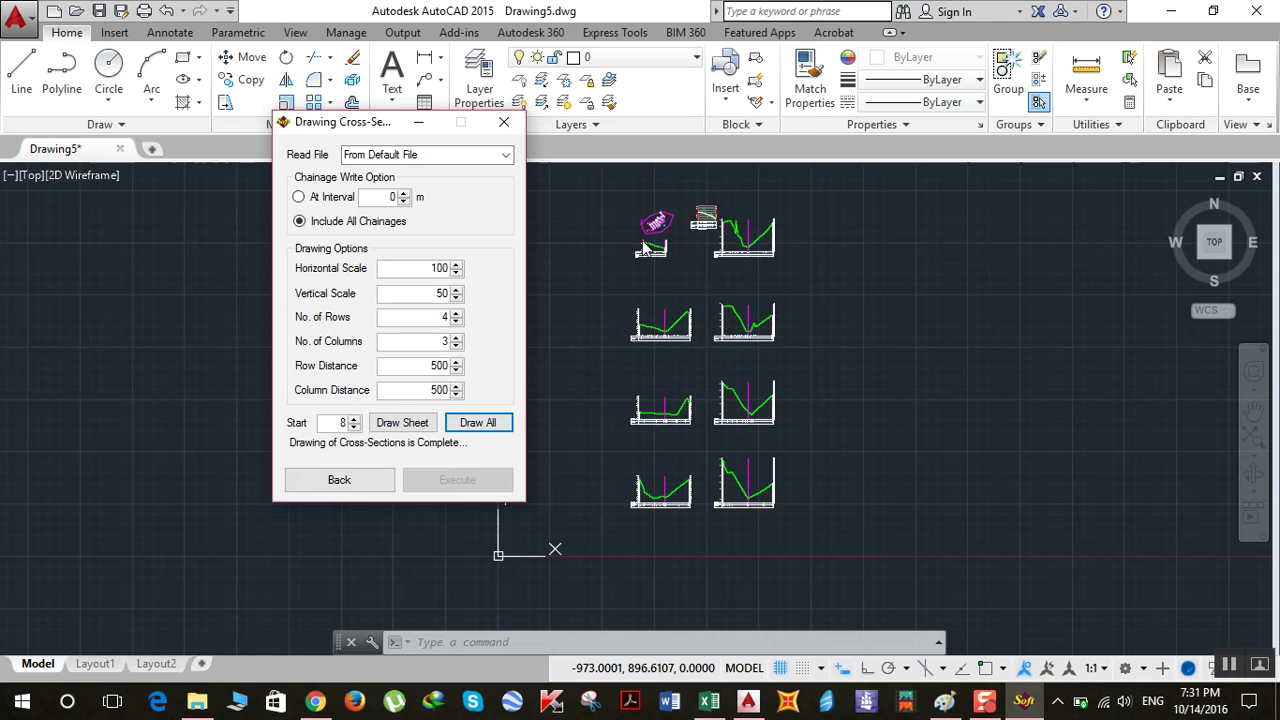
left_click(362, 486)
Step: Cancel the Drawing Cross-Section dialog and zoom in on the upper cross-section sheets
left_click(362, 486)
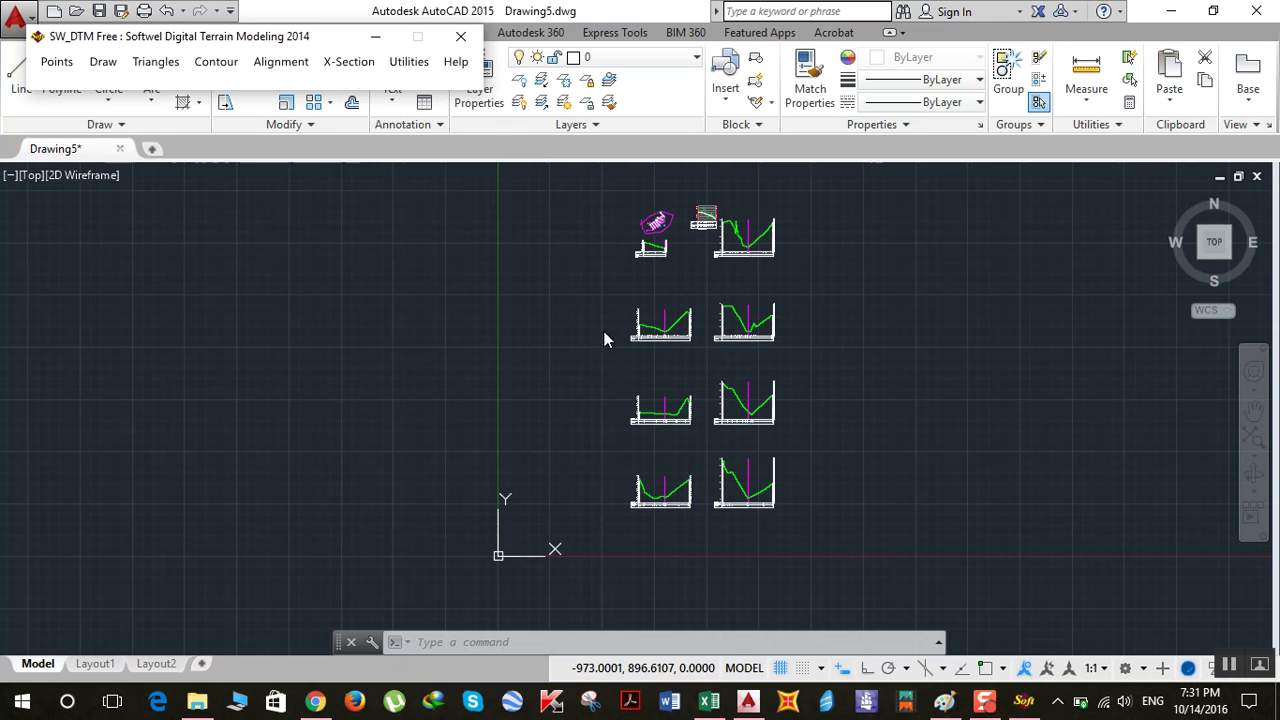
scroll(609, 280, "up", 2)
scroll(669, 276, "up", 3)
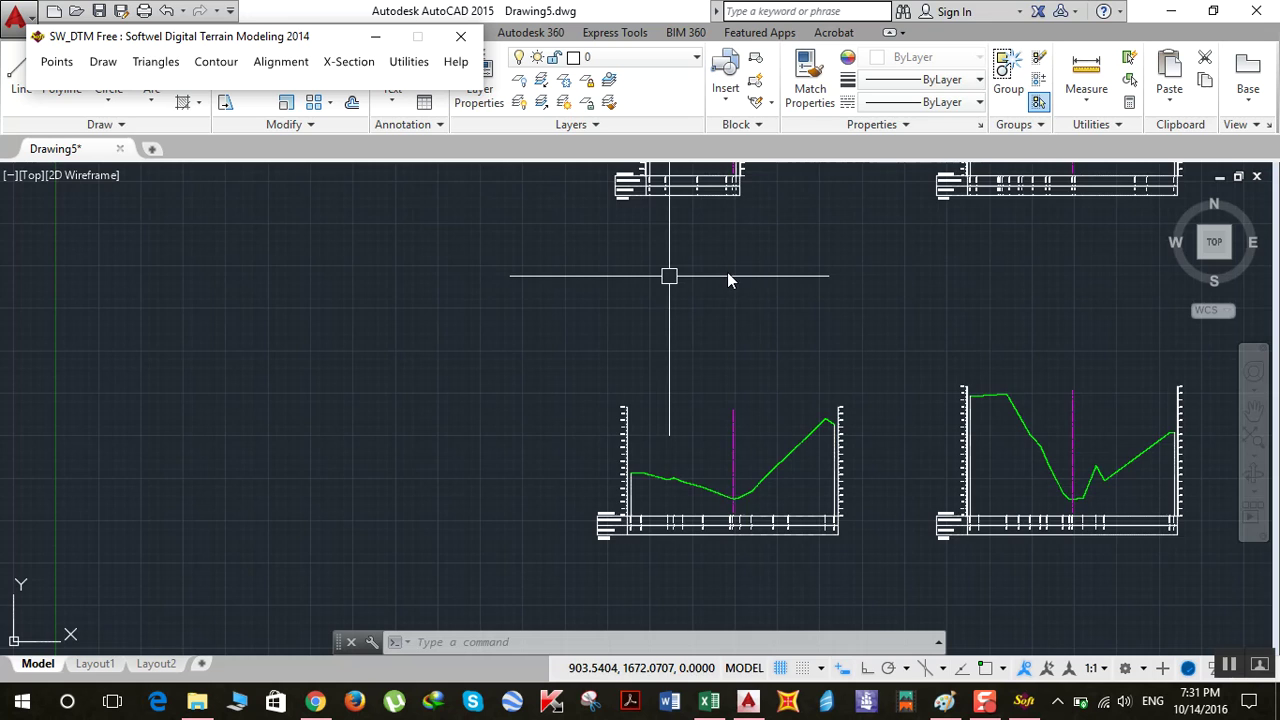
scroll(729, 275, "down", 3)
scroll(666, 289, "up", 2)
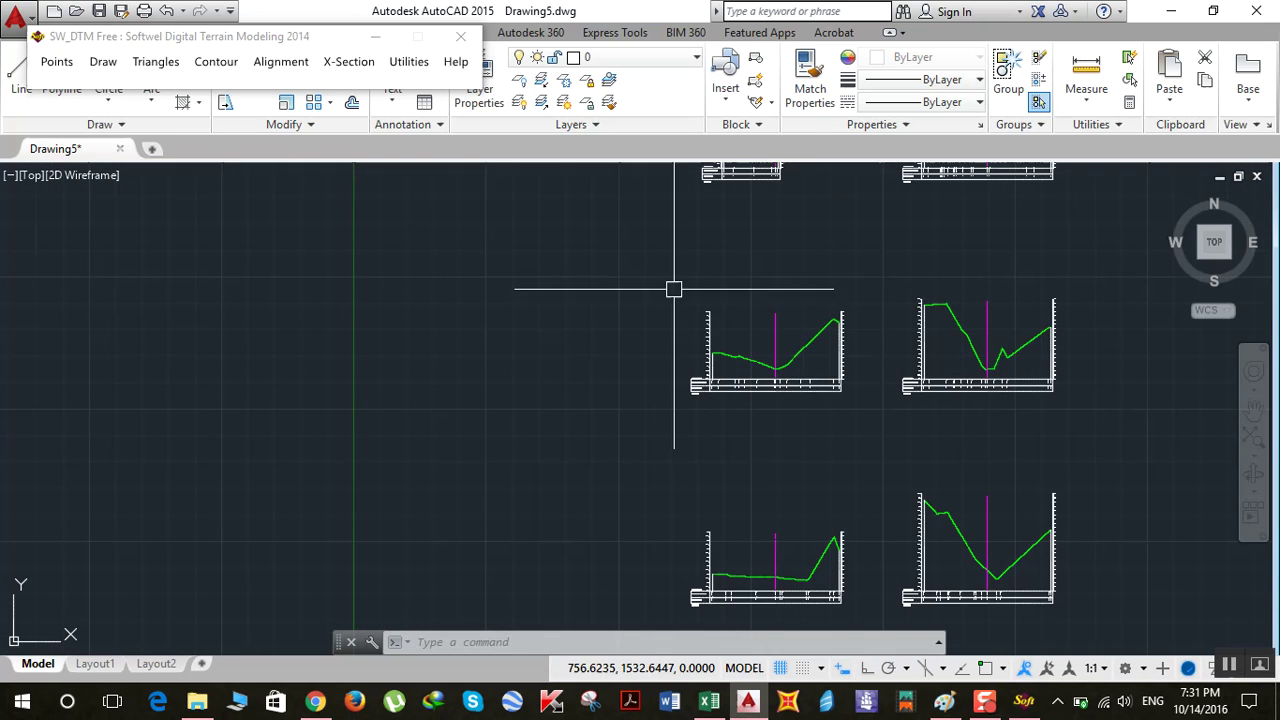
middle_click_drag(813, 279, 586, 439)
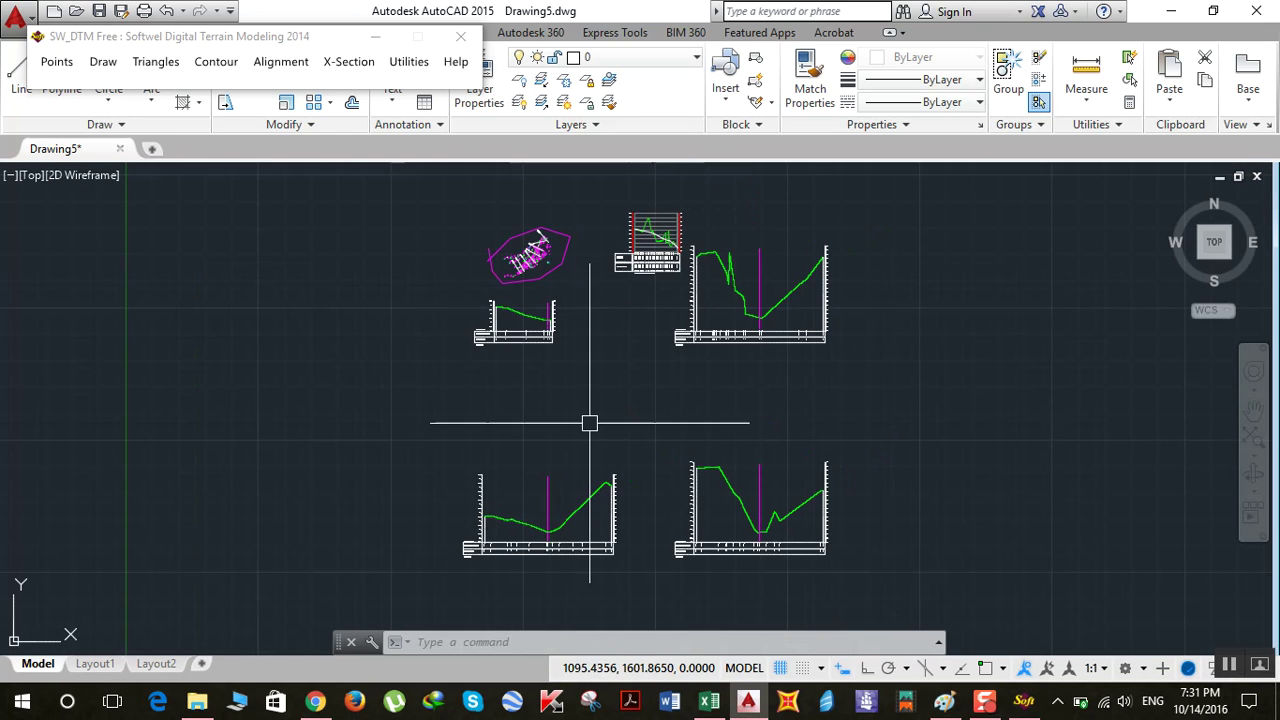